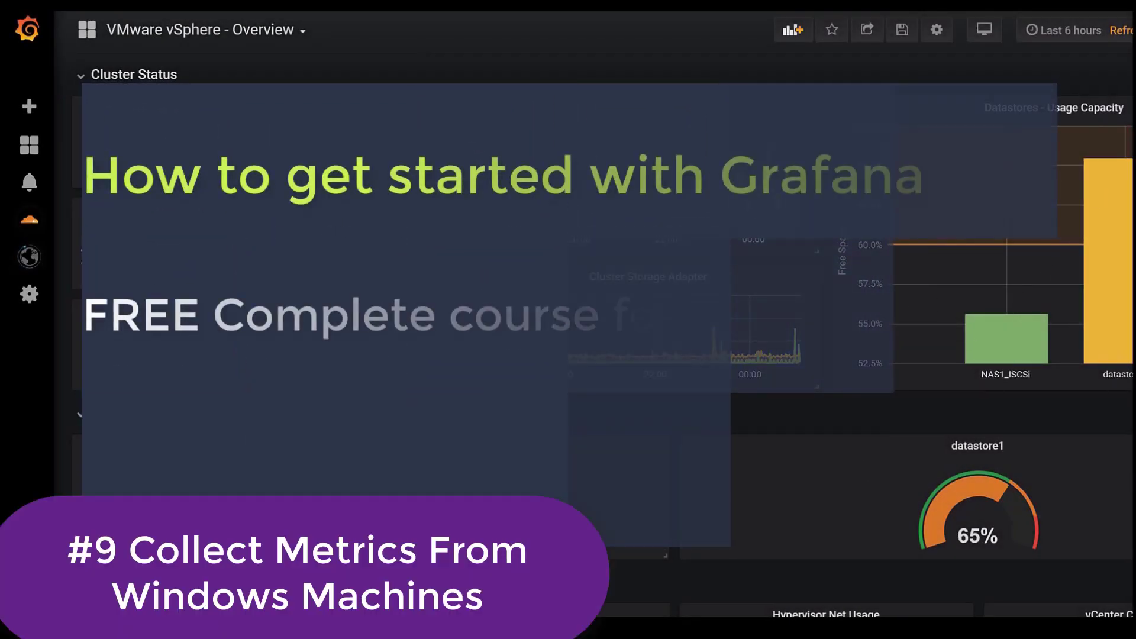
Check the Windows Server remote desktop, then return to the Chrome downloads page.
{"action": "scroll", "coordinate": [650, 354], "scroll_direction": "down", "scroll_amount": 8}
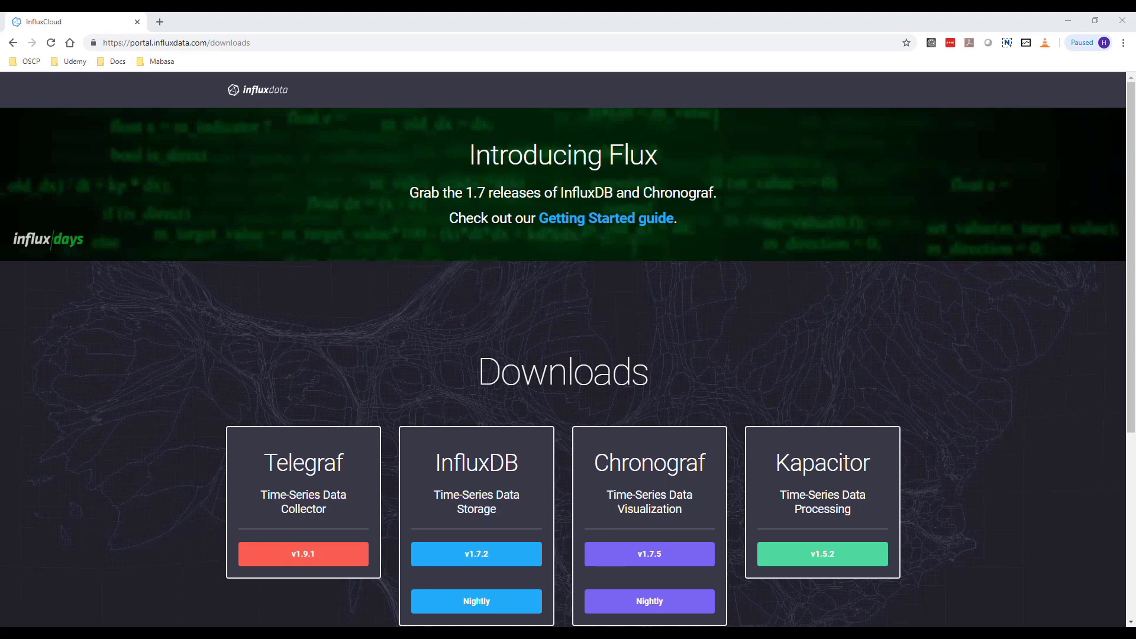
{"action": "mouse_move", "coordinate": [594, 633]}
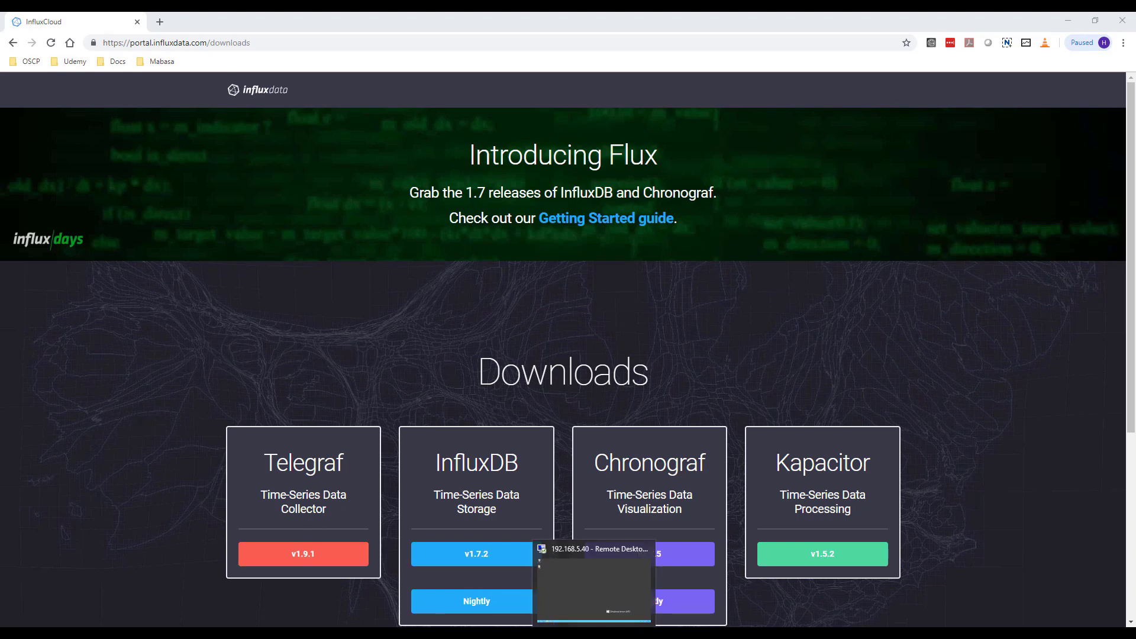
{"action": "mouse_move", "coordinate": [507, 632]}
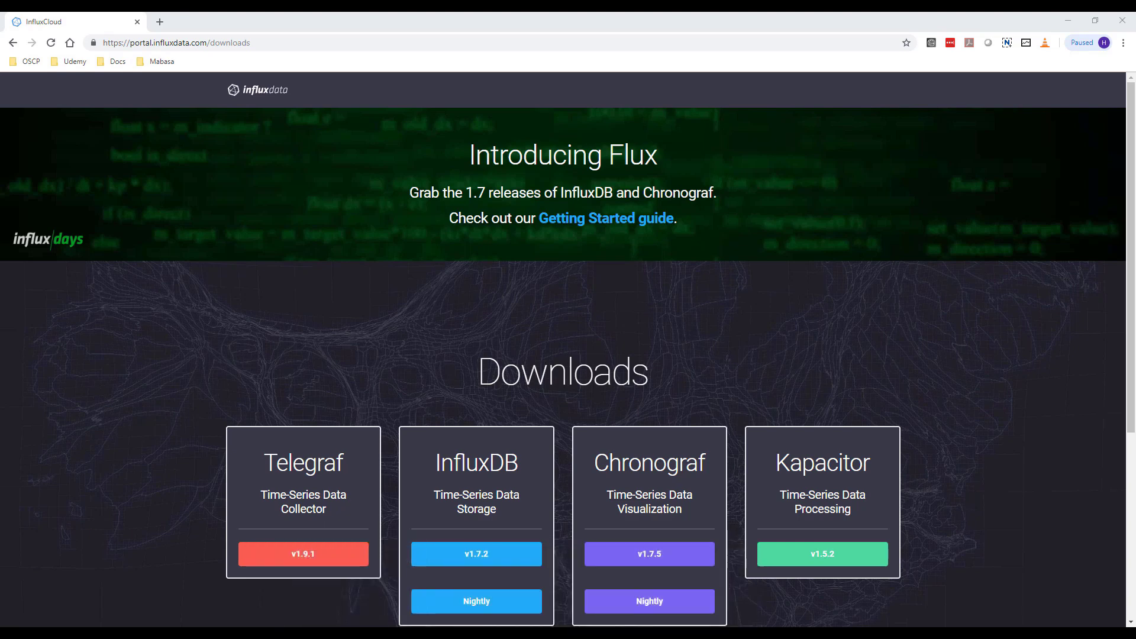
{"action": "left_click", "coordinate": [593, 633]}
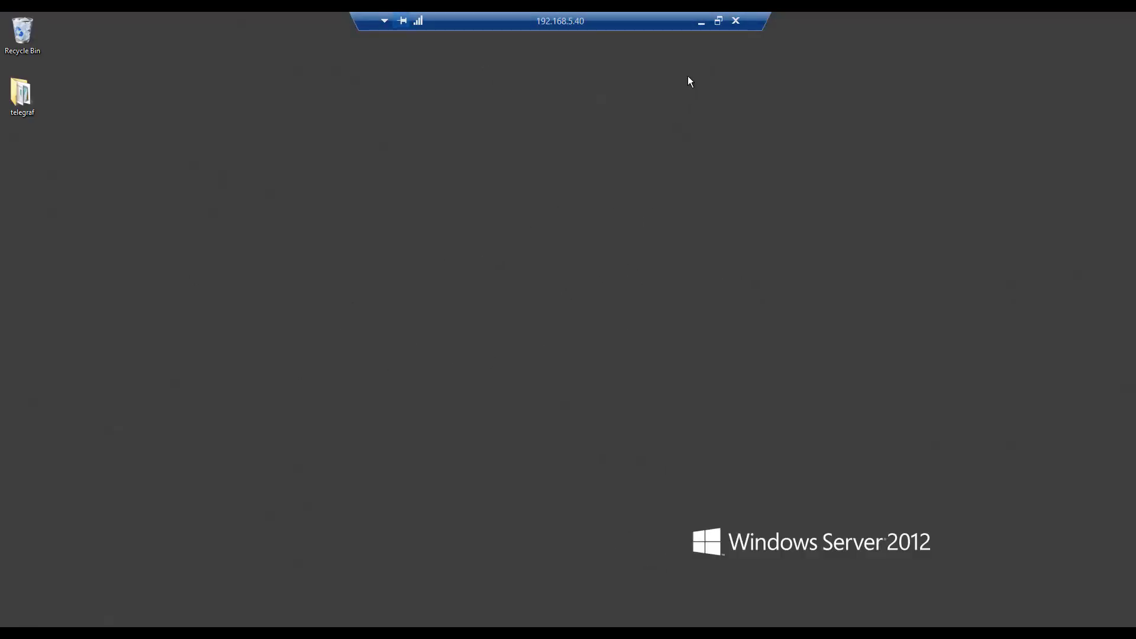
{"action": "left_click", "coordinate": [700, 22]}
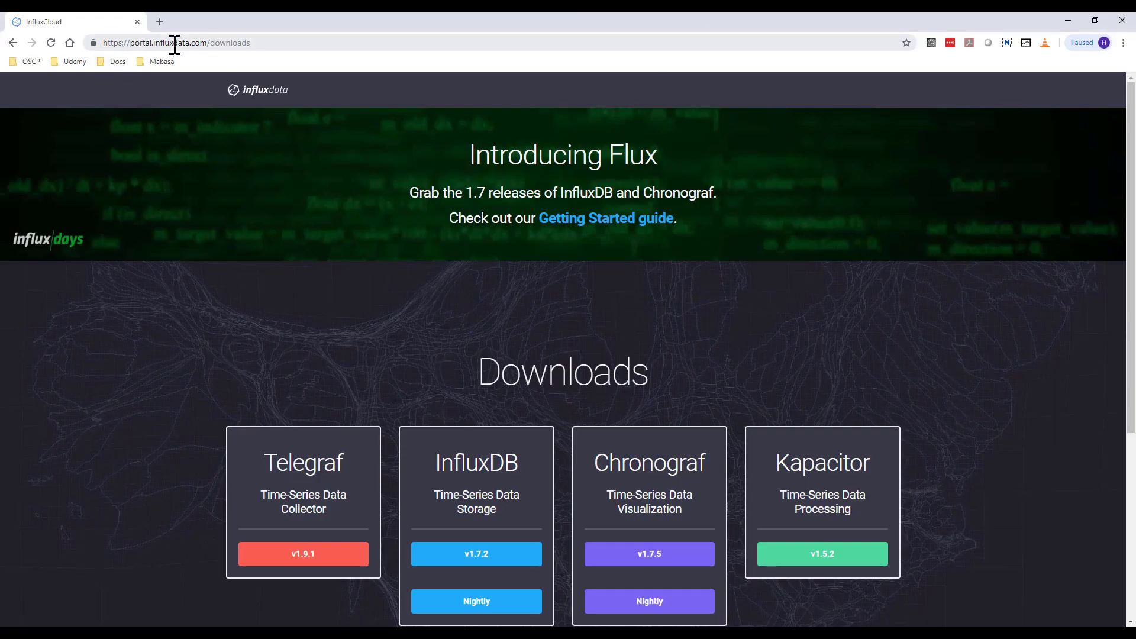
Show the Telegraf v1.9.1 instructions and select the Windows 64-bit wget and unzip commands.
{"action": "left_click", "coordinate": [301, 561]}
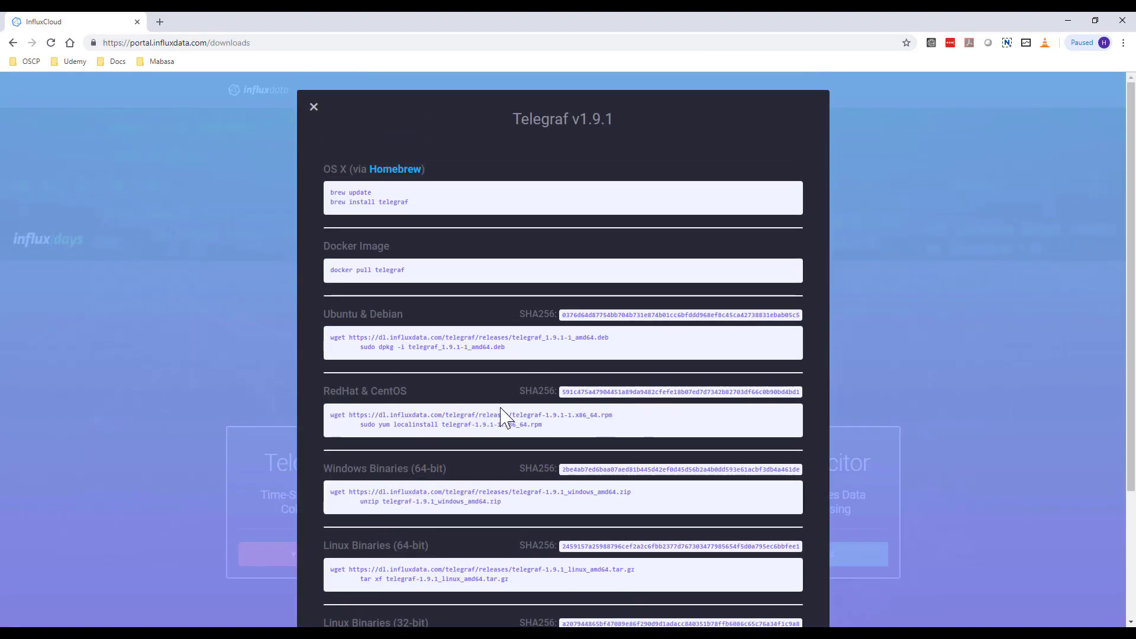
{"action": "scroll", "coordinate": [494, 408], "scroll_direction": "down", "scroll_amount": 3}
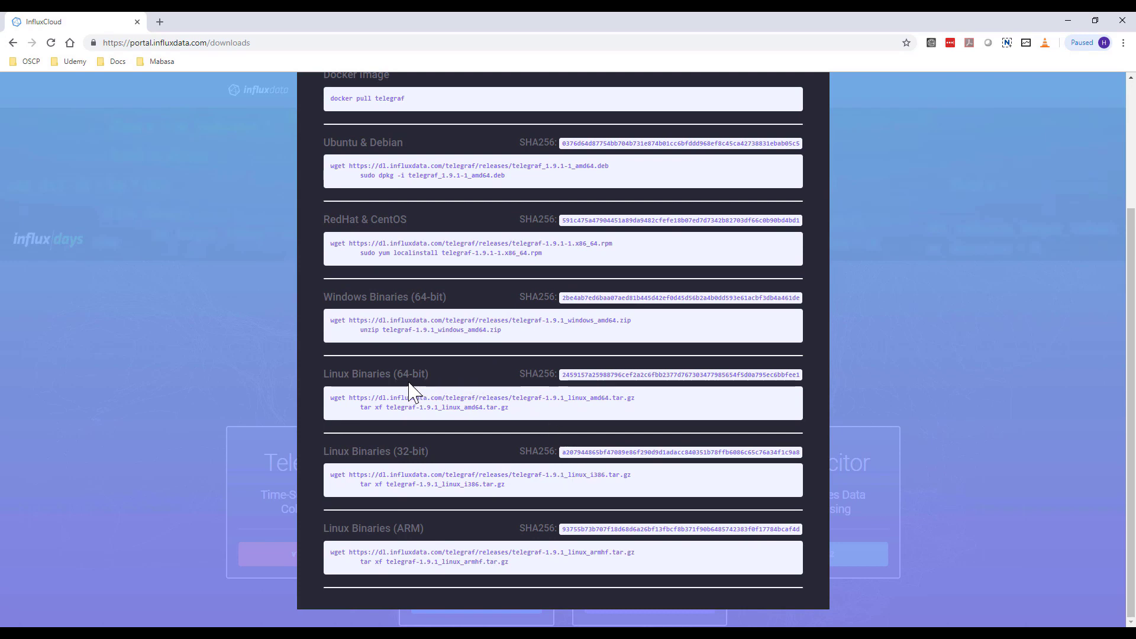
{"action": "left_click_drag", "start_coordinate": [501, 332], "coordinate": [305, 327]}
{"action": "left_click", "coordinate": [559, 335]}
{"action": "left_click_drag", "start_coordinate": [502, 332], "coordinate": [344, 318]}
Open the desktop telegraf folder, minimize it, and bring up the Program Files Telegraf folder window.
{"action": "key", "text": "alt+Tab"}
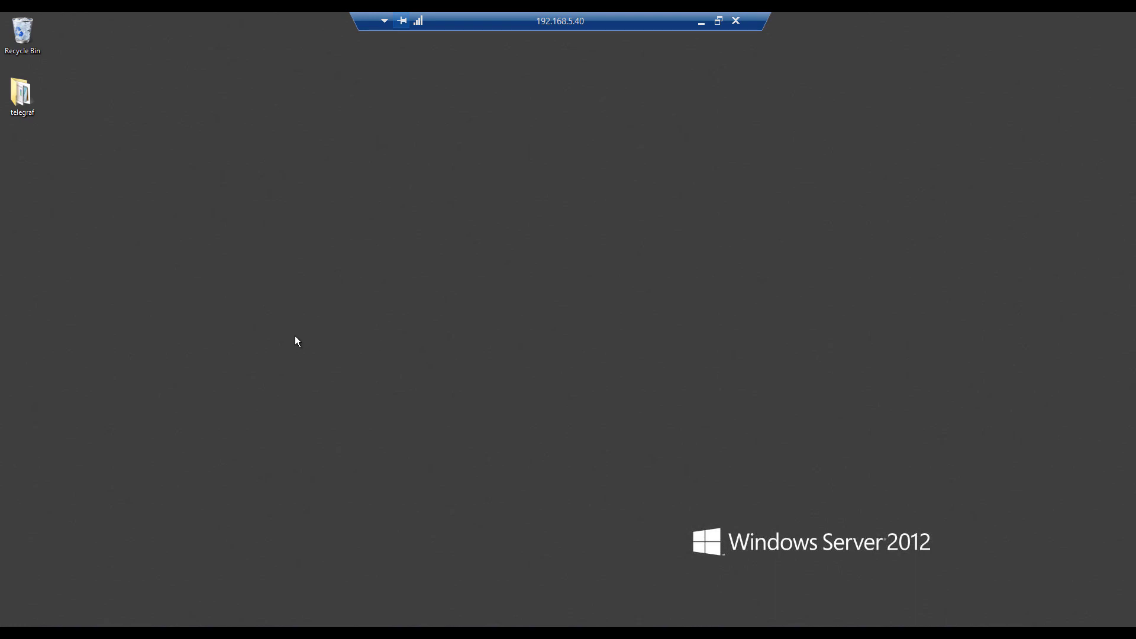
{"action": "double_click", "coordinate": [16, 95]}
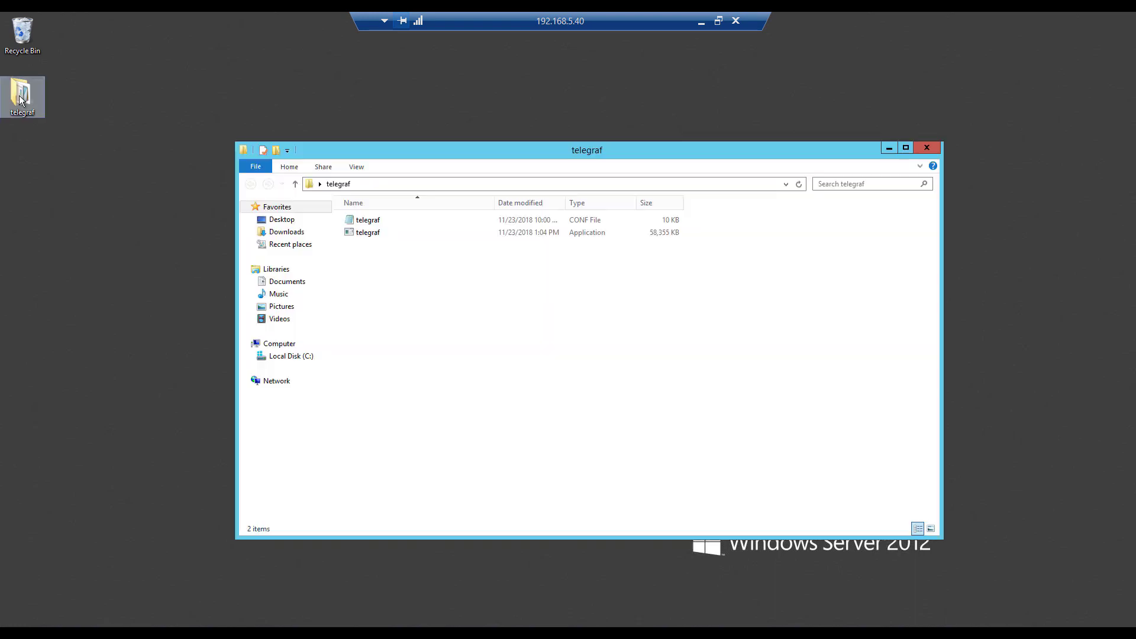
{"action": "left_click", "coordinate": [889, 149]}
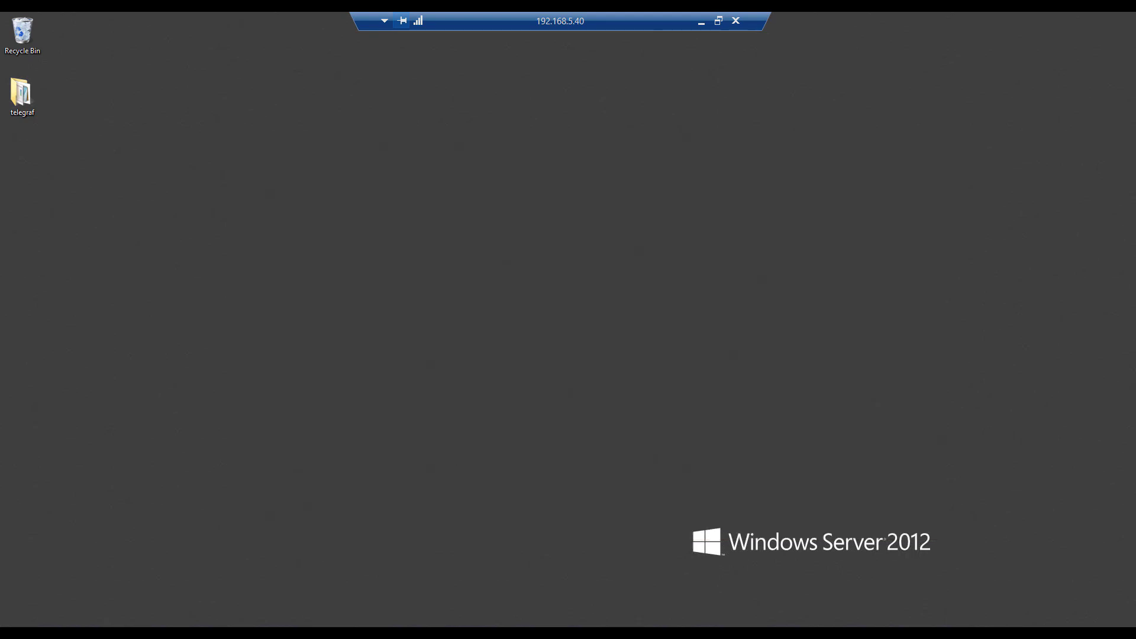
{"action": "mouse_move", "coordinate": [133, 632]}
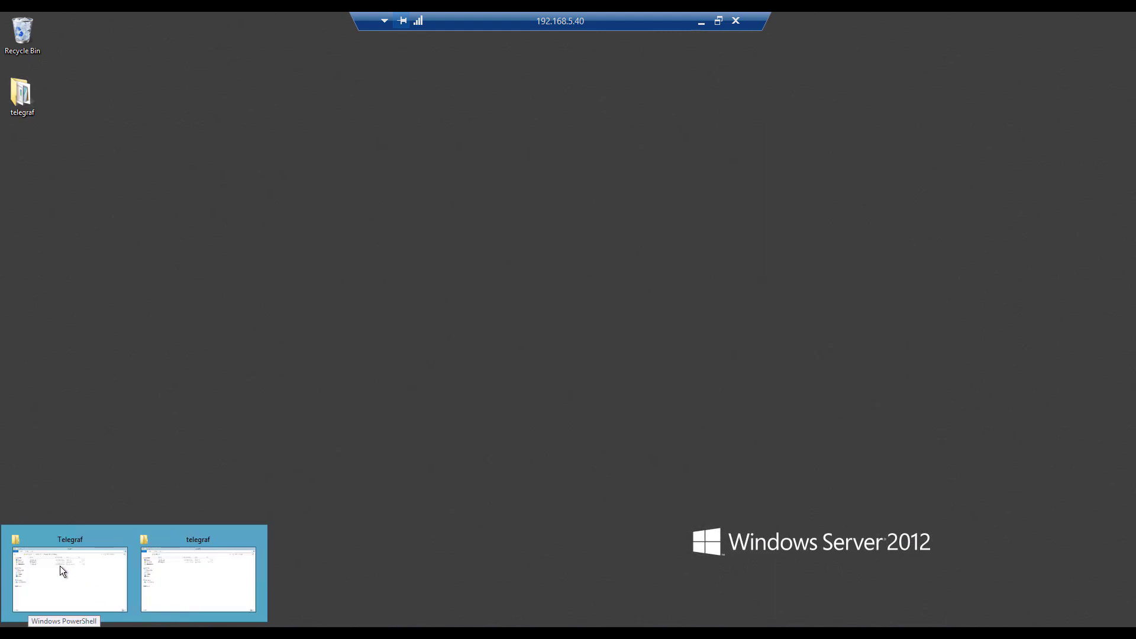
{"action": "left_click", "coordinate": [104, 542]}
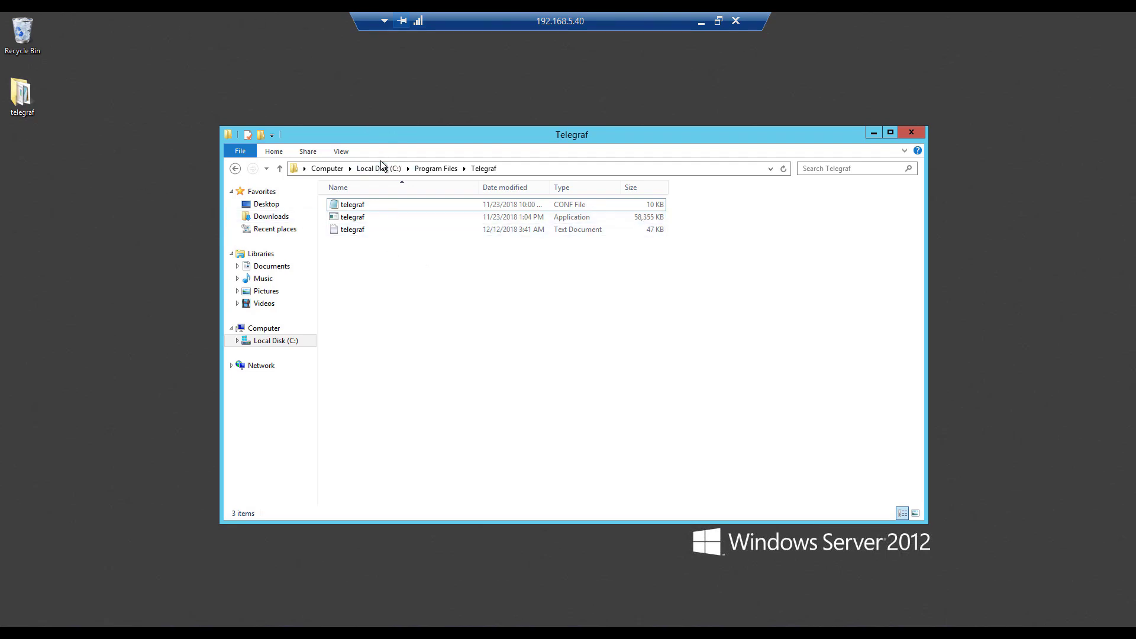
{"action": "left_click", "coordinate": [441, 169]}
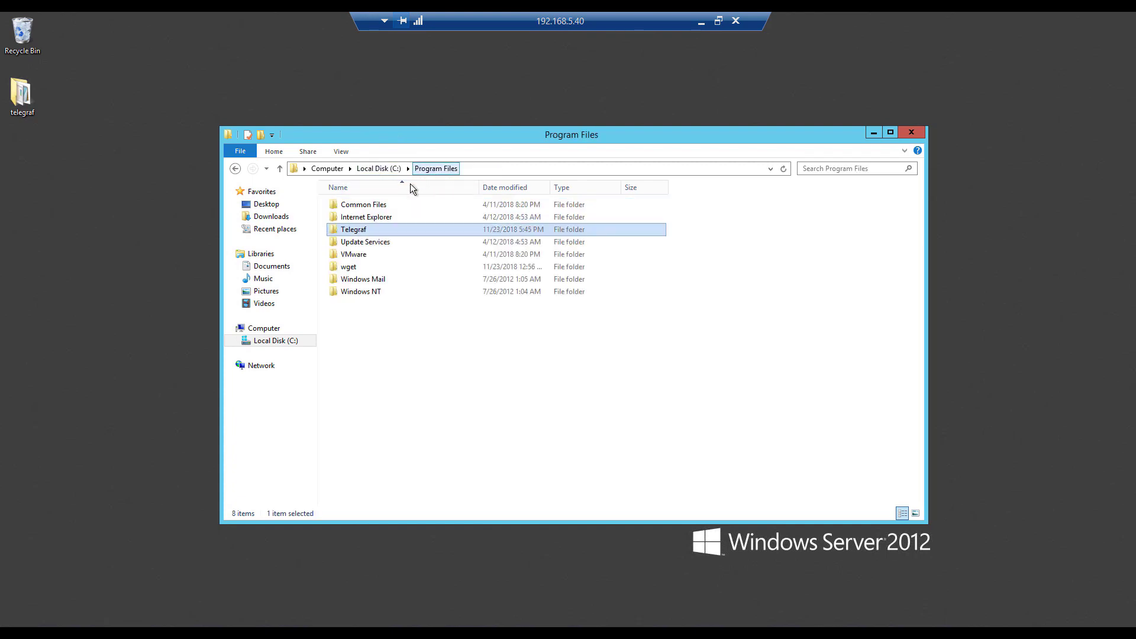
{"action": "double_click", "coordinate": [370, 229]}
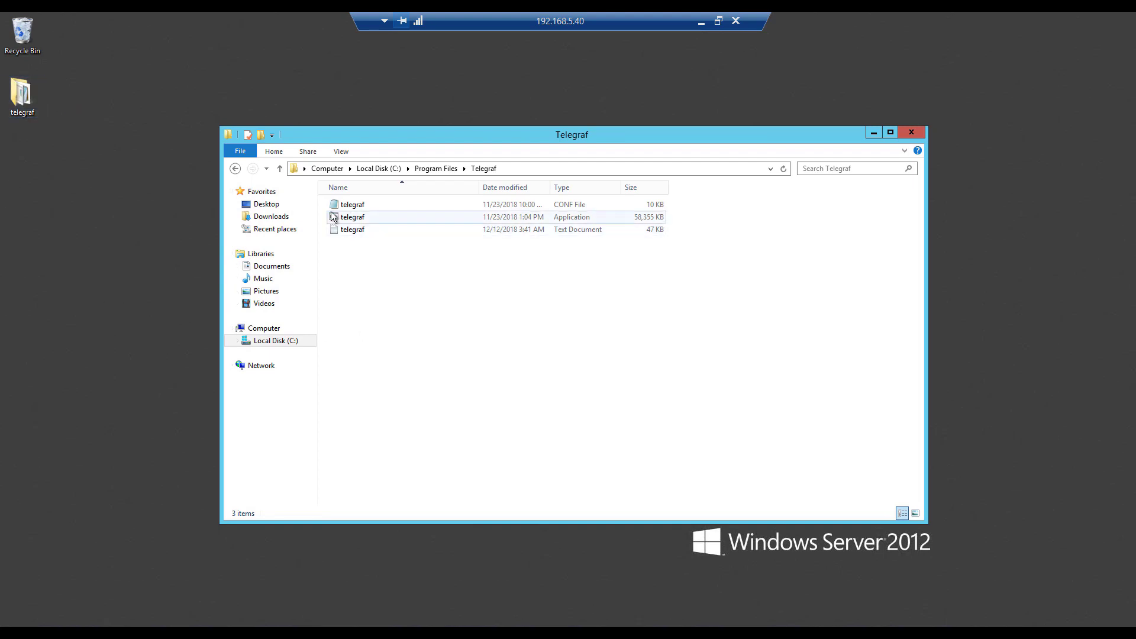
{"action": "left_click", "coordinate": [361, 218]}
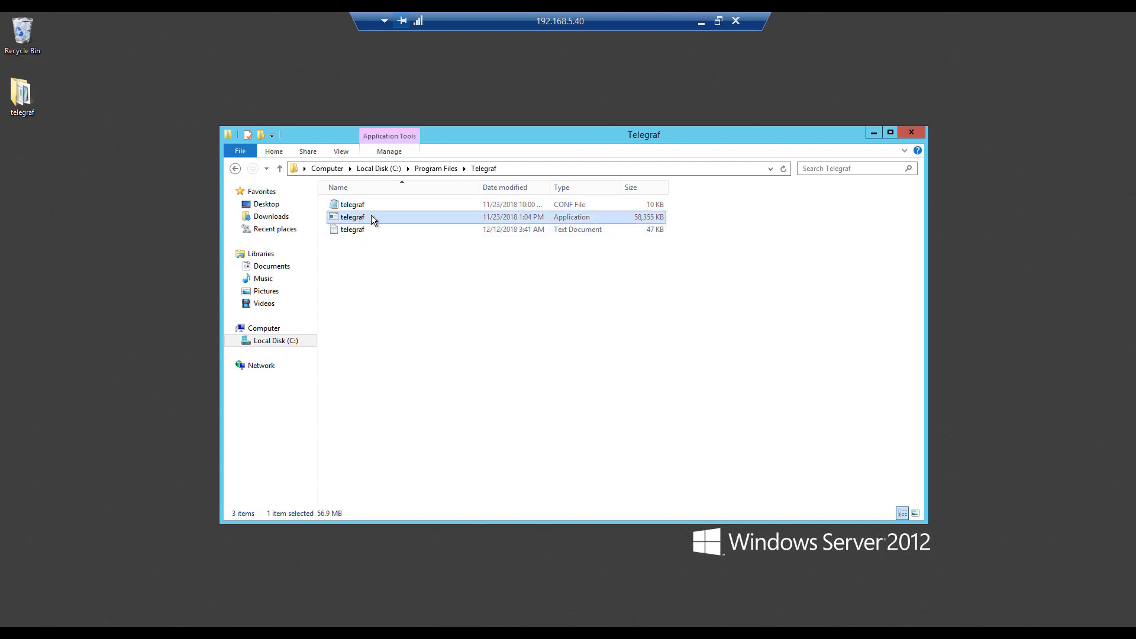
{"action": "left_click", "coordinate": [346, 205]}
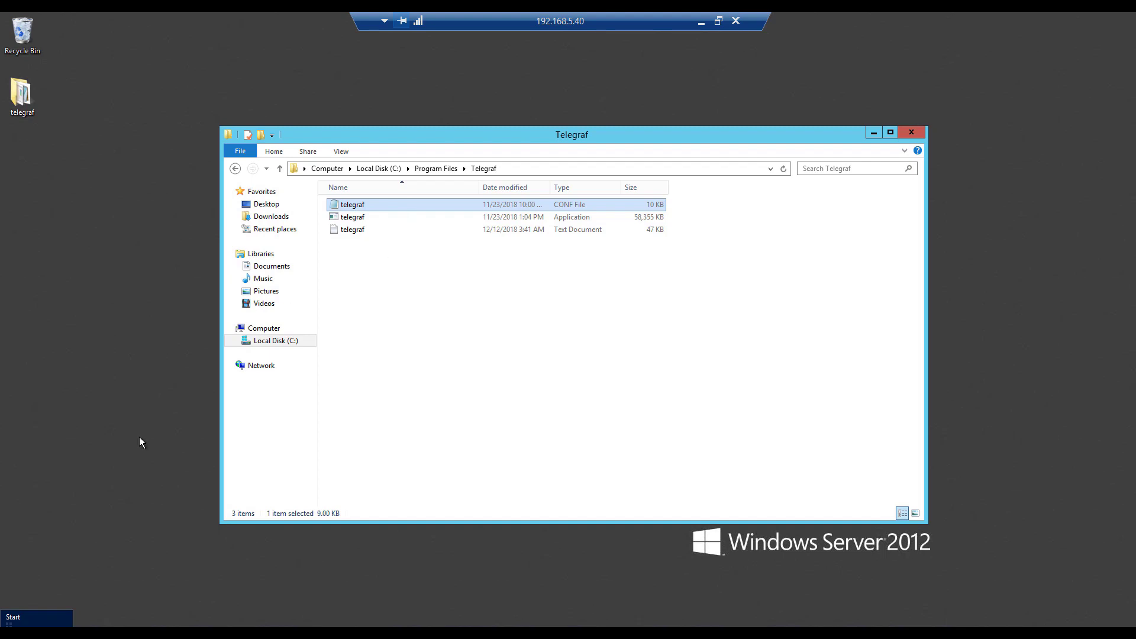
Start PowerShell ISE as Administrator from the taskbar and approve the UAC prompt.
{"action": "left_click", "coordinate": [56, 625]}
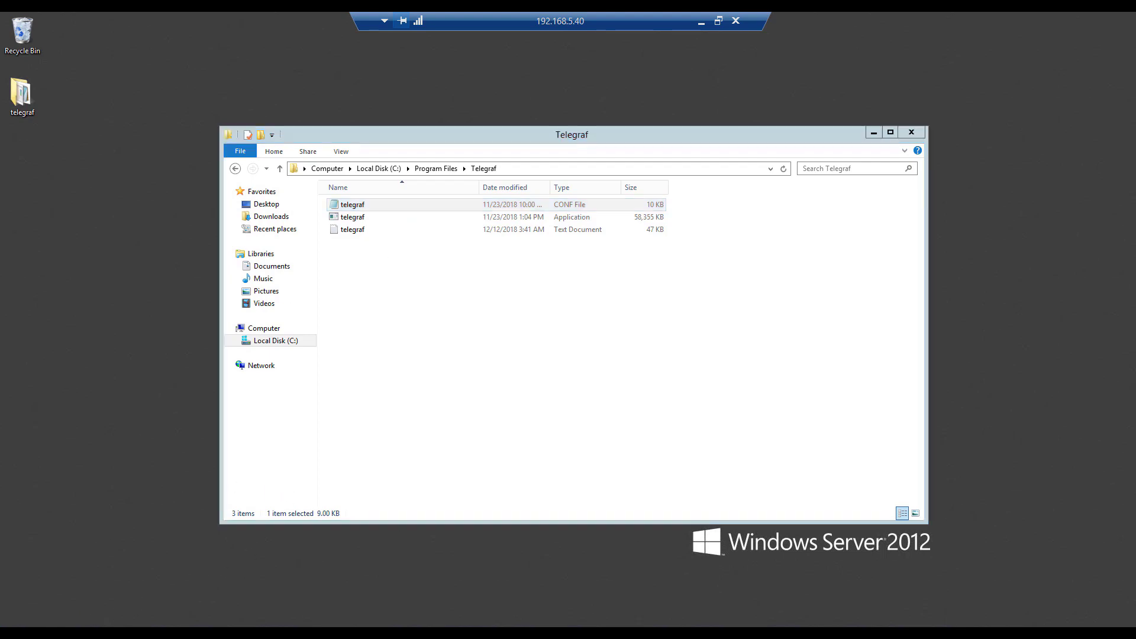
{"action": "right_click", "coordinate": [65, 632]}
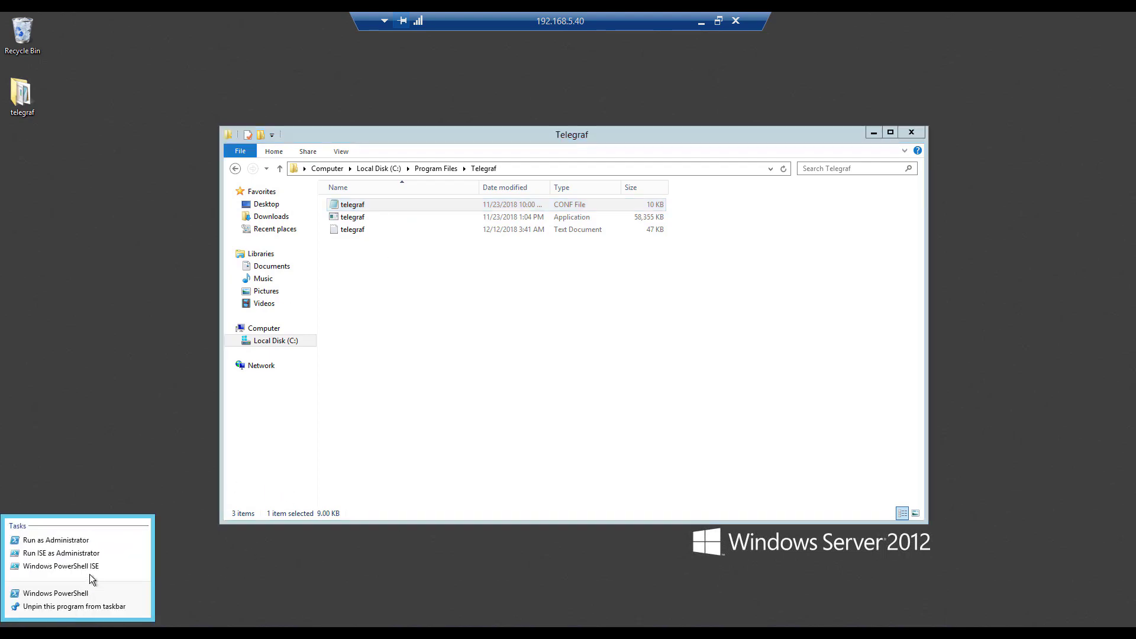
{"action": "left_click", "coordinate": [61, 554]}
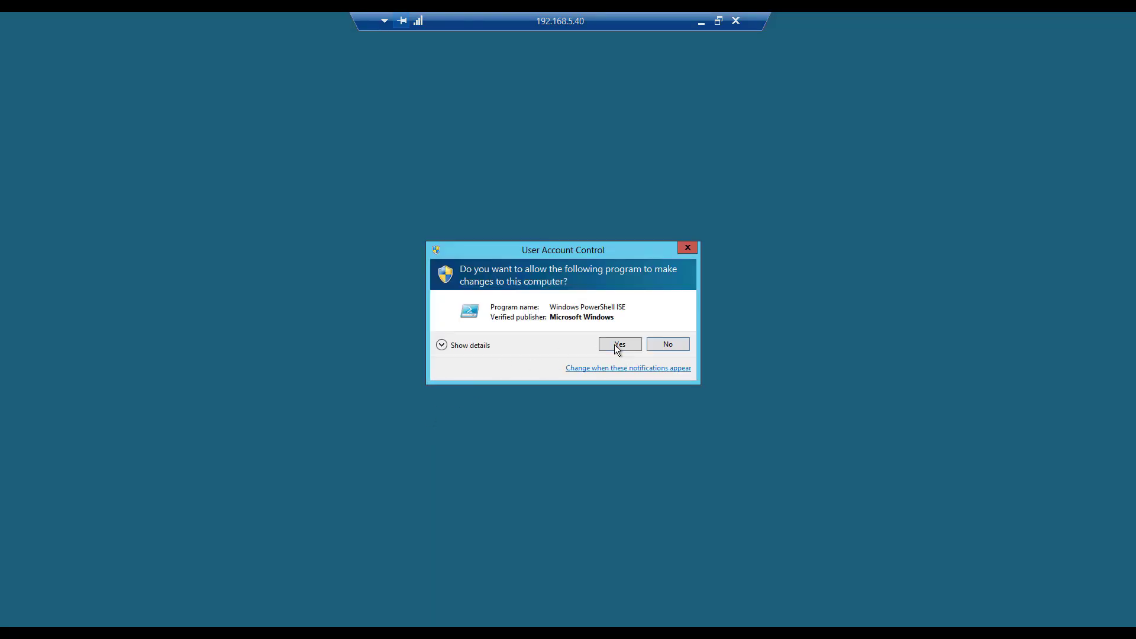
{"action": "left_click", "coordinate": [616, 345]}
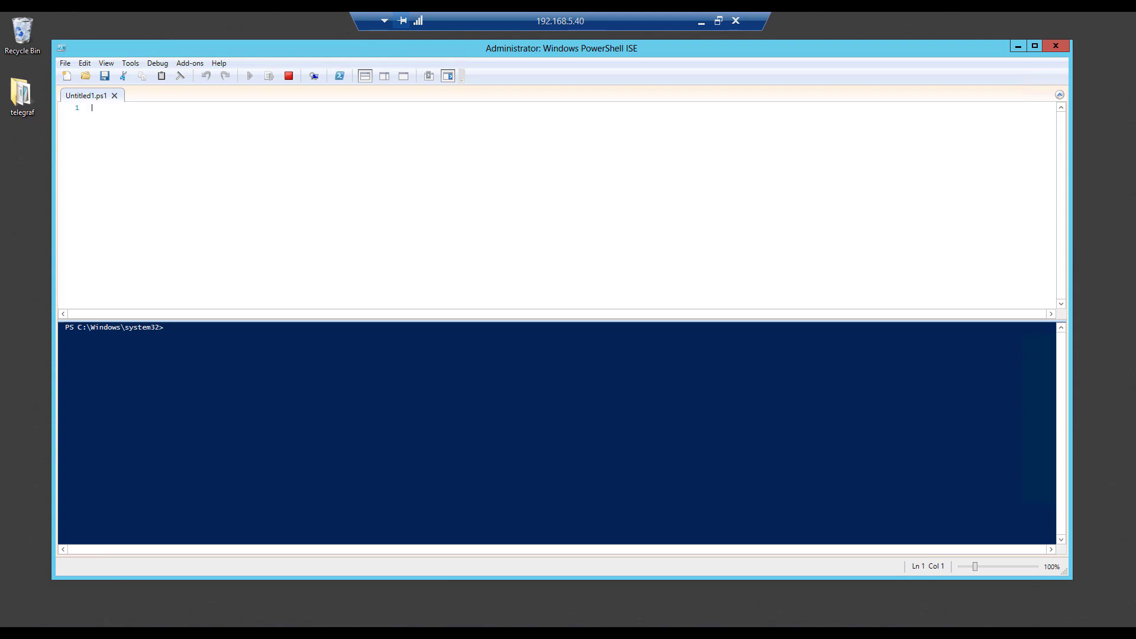
Paste the telegraf.exe --service install command into the script pane and run it.
{"action": "right_click", "coordinate": [120, 117]}
{"action": "left_click", "coordinate": [155, 151]}
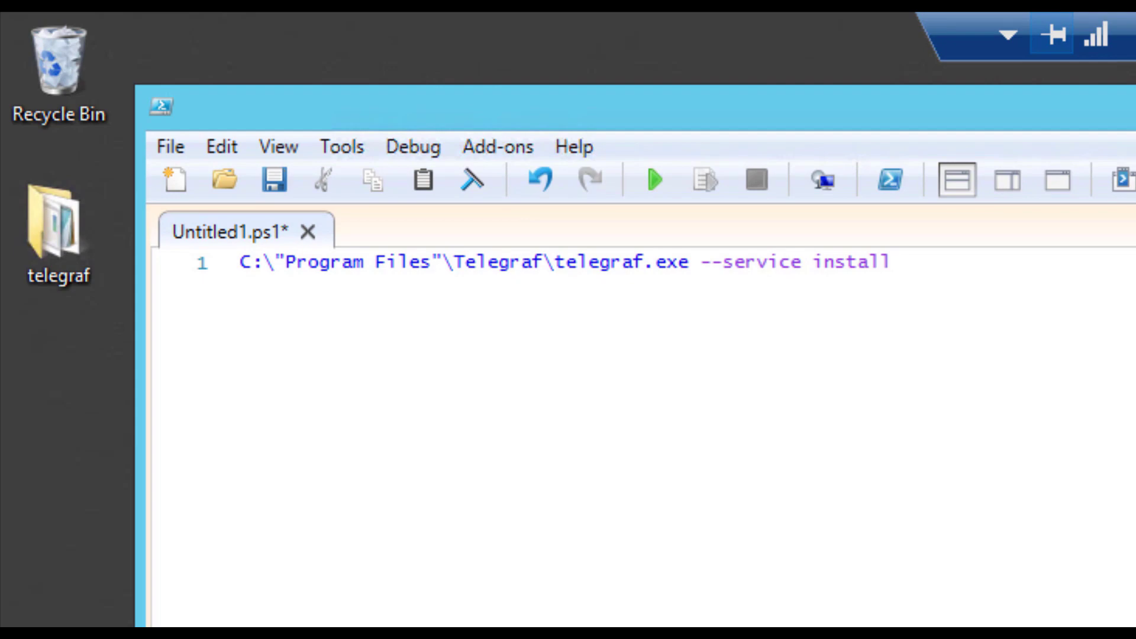
{"action": "key", "text": "F5"}
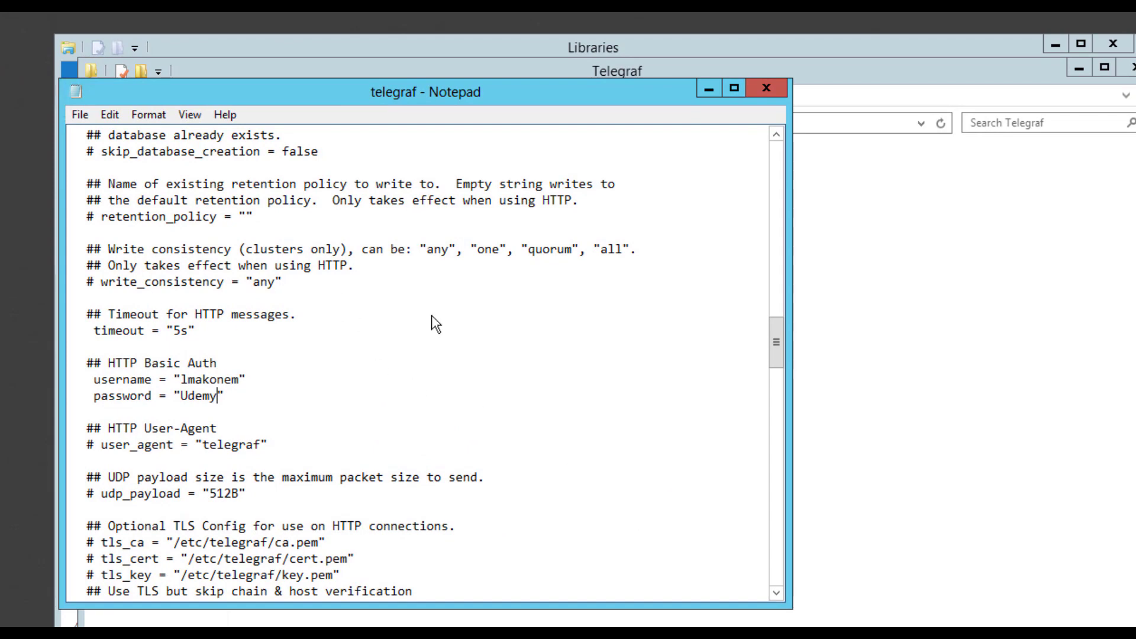
Save the edited telegraf config with its HTTP auth credentials and close Notepad.
{"action": "left_click", "coordinate": [672, 543]}
{"action": "scroll", "coordinate": [246, 372], "scroll_direction": "up", "scroll_amount": 3}
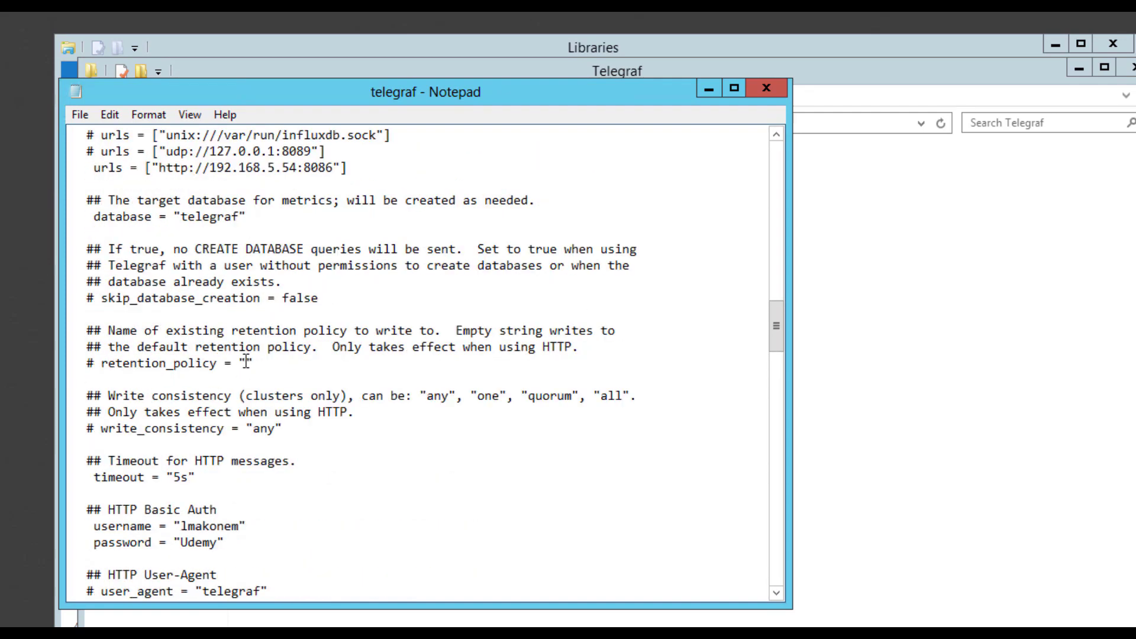
{"action": "scroll", "coordinate": [258, 283], "scroll_direction": "up", "scroll_amount": 1}
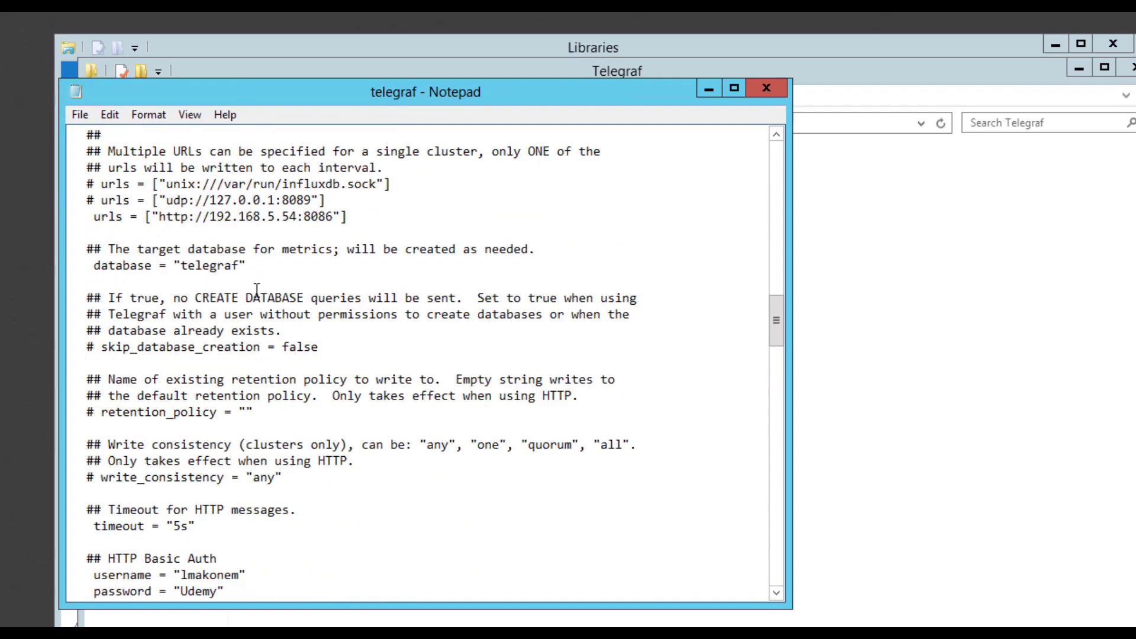
{"action": "left_click", "coordinate": [79, 115]}
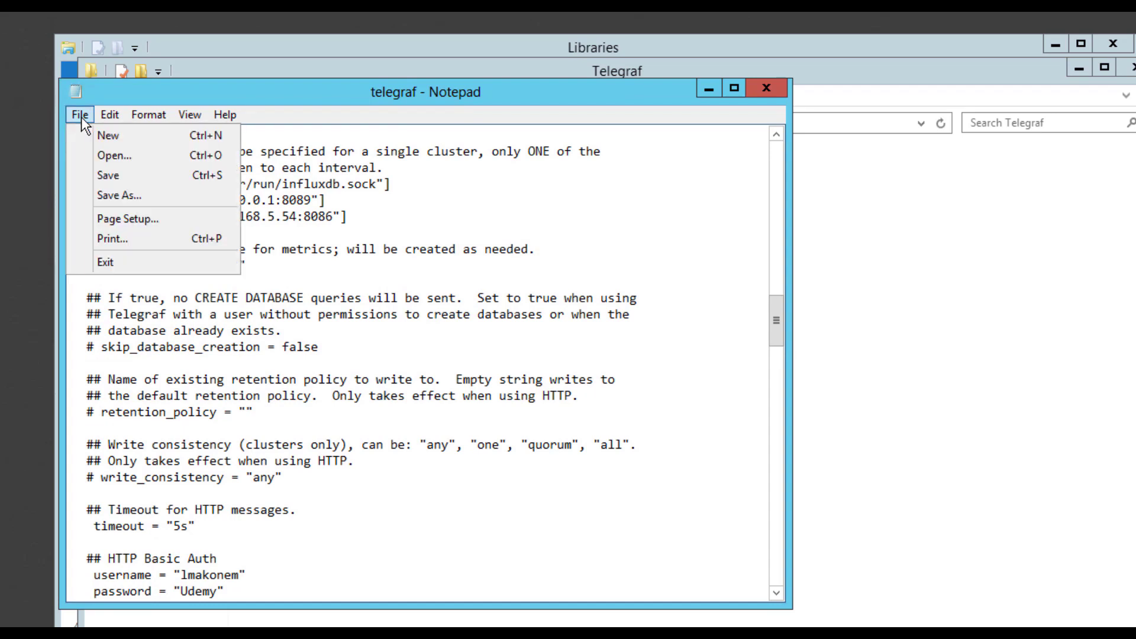
{"action": "left_click", "coordinate": [130, 178]}
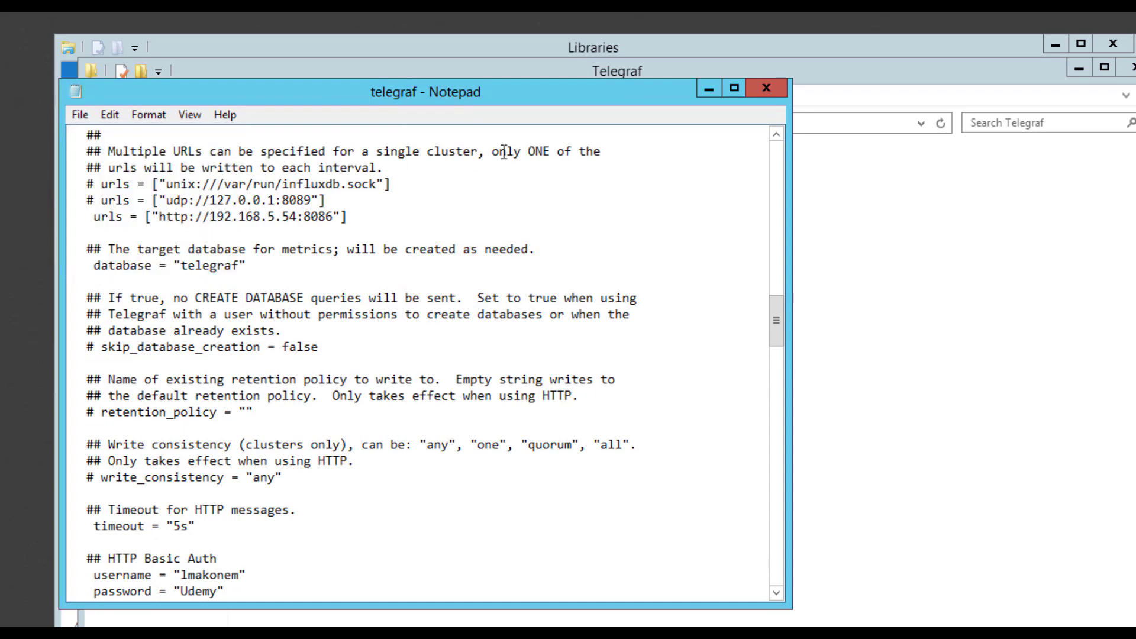
{"action": "left_click", "coordinate": [766, 89]}
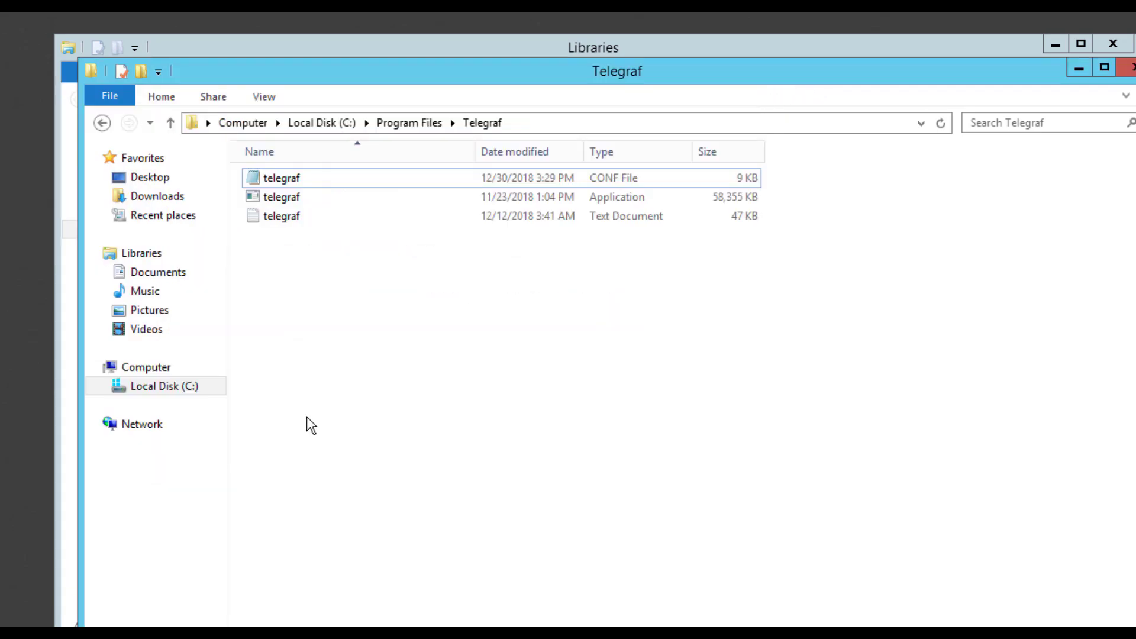
Reopen telegraf.conf, check the [[outputs.influxdb]] urls, database and auth settings, then close it.
{"action": "left_click", "coordinate": [292, 179]}
{"action": "double_click", "coordinate": [294, 184]}
{"action": "scroll", "coordinate": [266, 436], "scroll_direction": "down", "scroll_amount": 3}
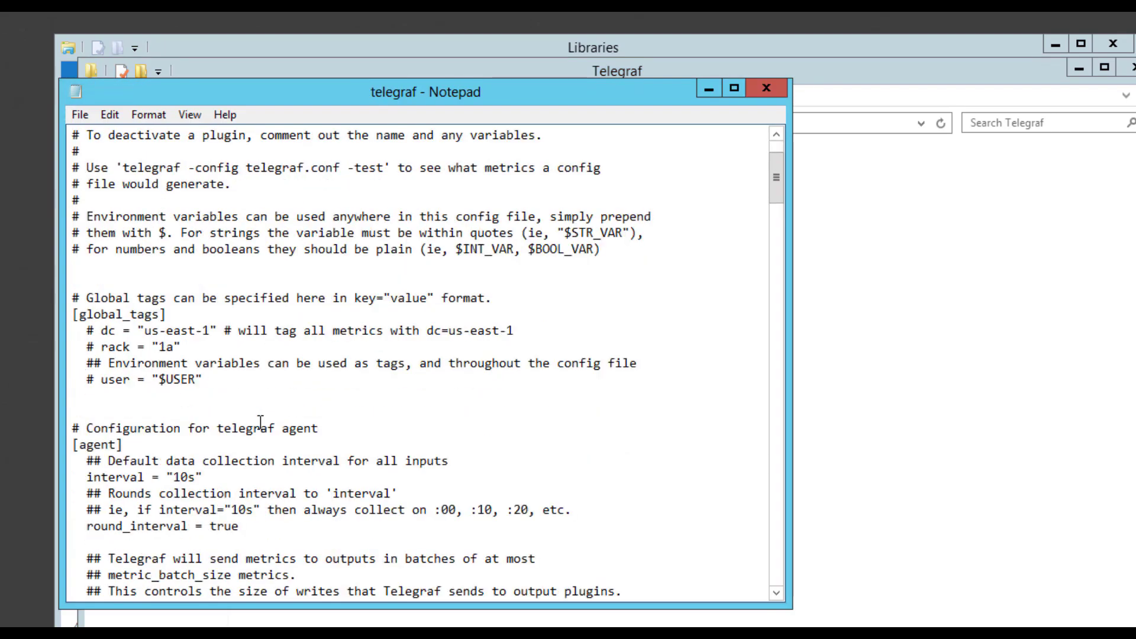
{"action": "scroll", "coordinate": [254, 442], "scroll_direction": "down", "scroll_amount": 20}
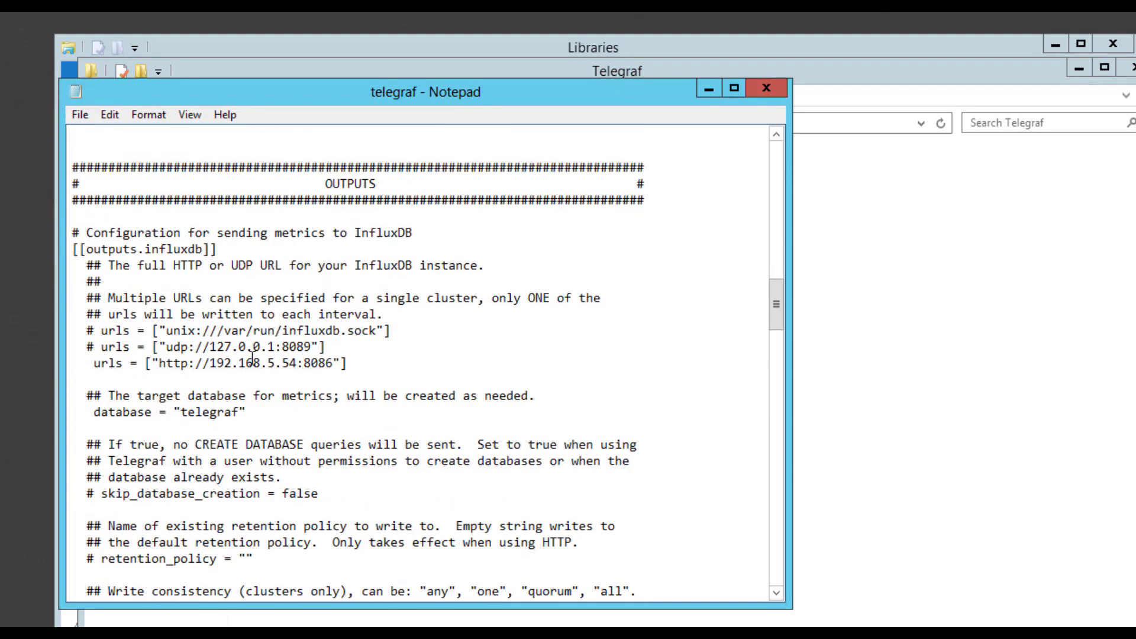
{"action": "scroll", "coordinate": [327, 393], "scroll_direction": "down", "scroll_amount": 4}
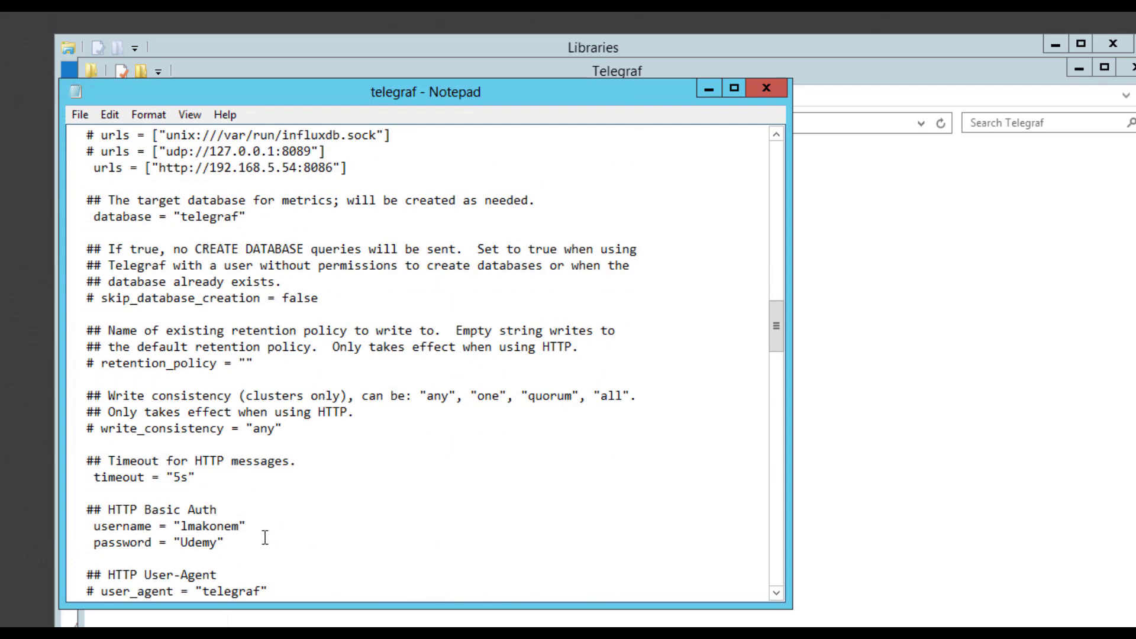
{"action": "scroll", "coordinate": [238, 501], "scroll_direction": "down", "scroll_amount": 2}
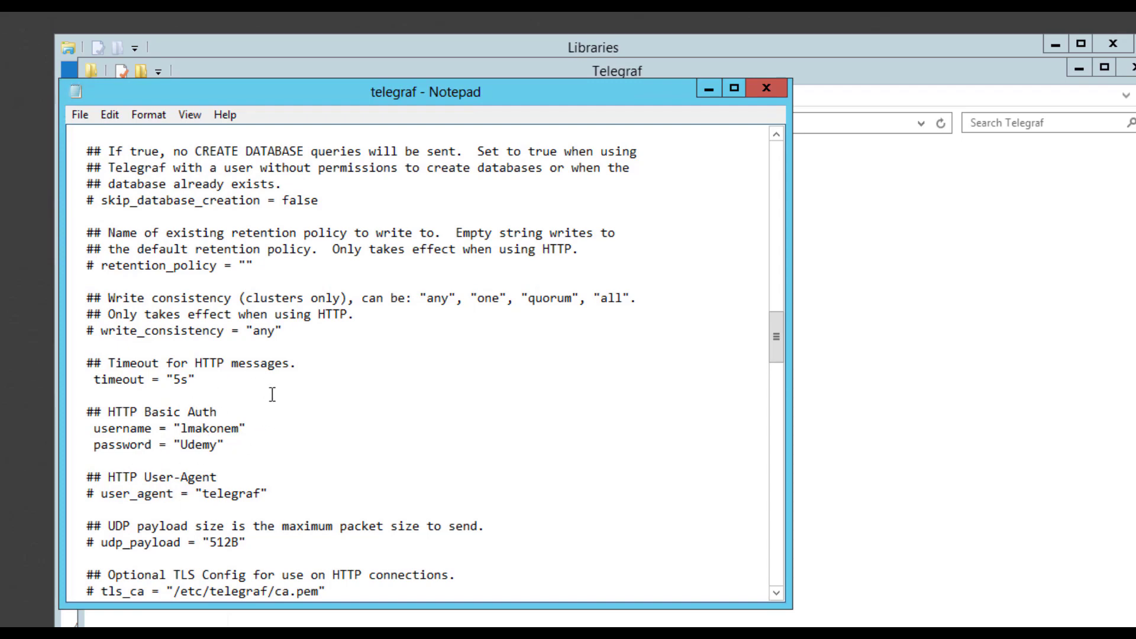
{"action": "scroll", "coordinate": [267, 395], "scroll_direction": "down", "scroll_amount": 2}
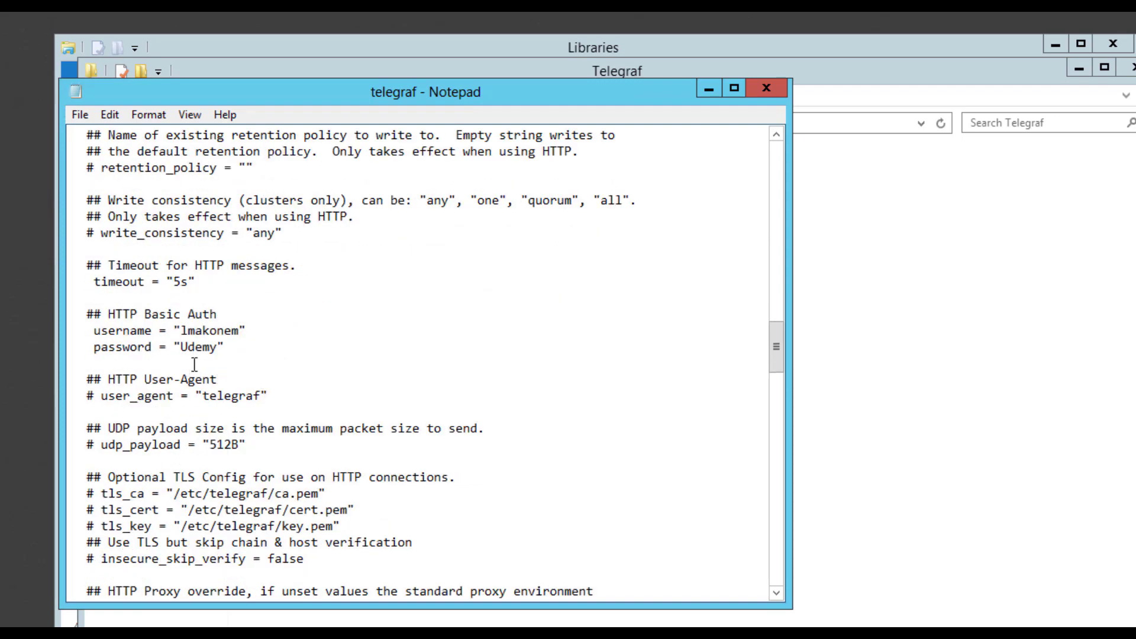
{"action": "scroll", "coordinate": [235, 353], "scroll_direction": "up", "scroll_amount": 2}
{"action": "scroll", "coordinate": [235, 353], "scroll_direction": "up", "scroll_amount": 2}
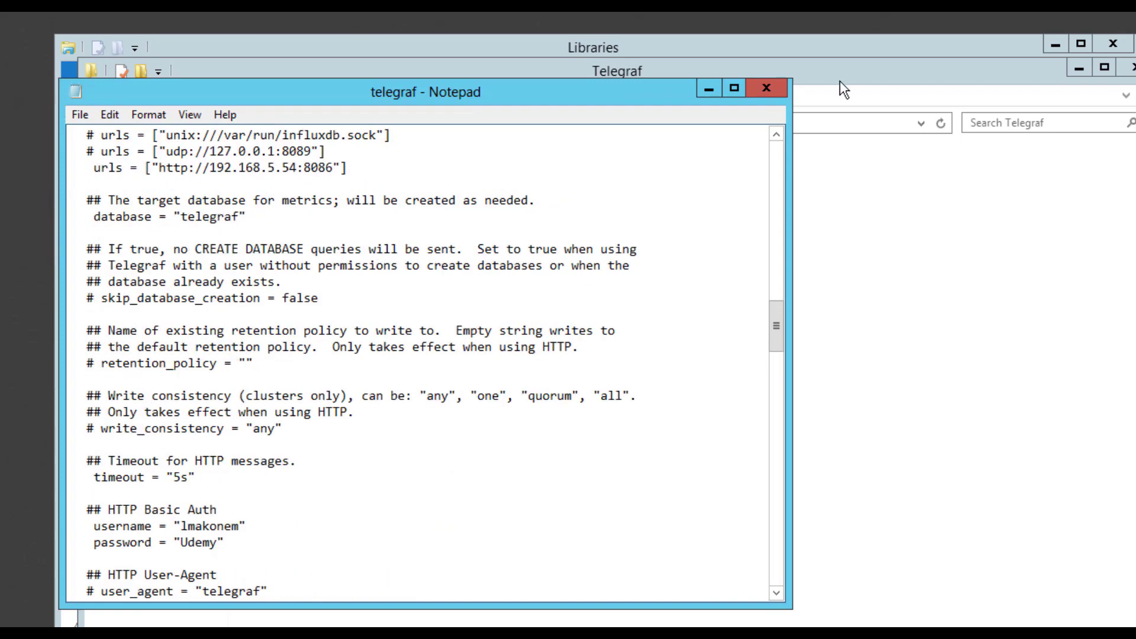
{"action": "left_click", "coordinate": [766, 88]}
Close the Telegraf and Libraries windows and launch PowerShell ISE as Administrator.
{"action": "left_click", "coordinate": [926, 145]}
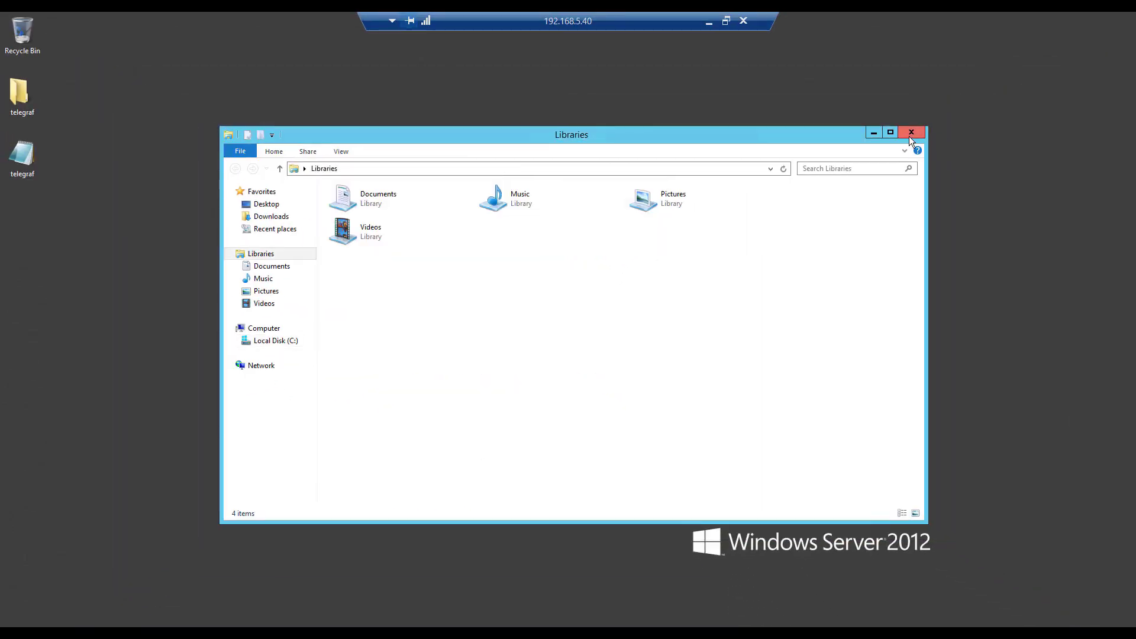
{"action": "left_click", "coordinate": [909, 136]}
{"action": "right_click", "coordinate": [77, 632]}
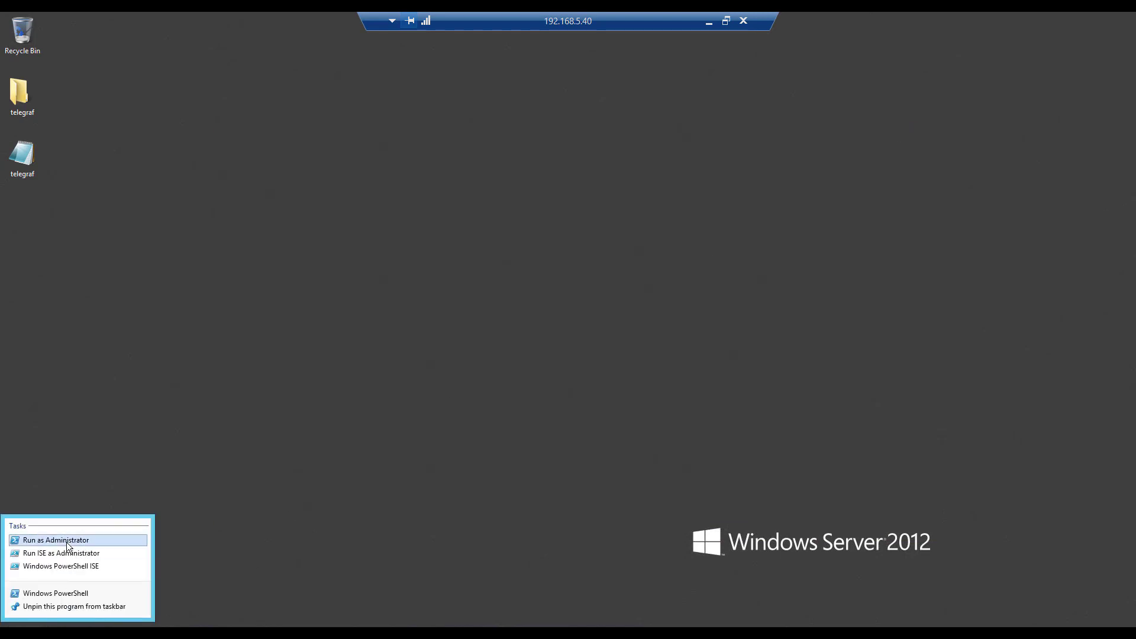
{"action": "left_click", "coordinate": [118, 553]}
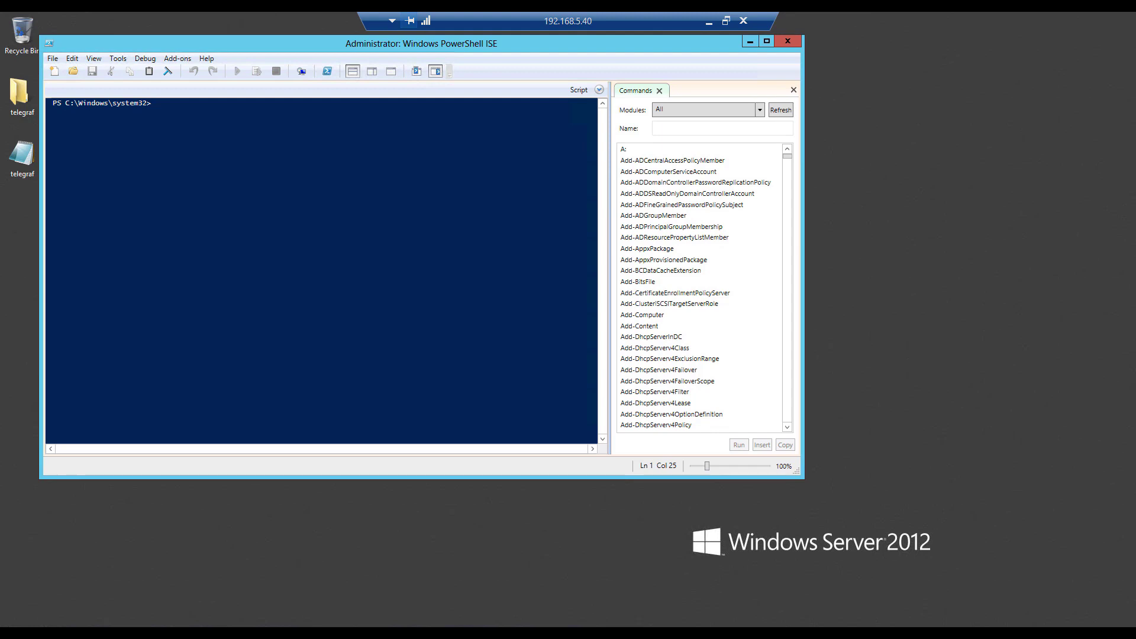
Run the pasted telegraf --config --test command and review the printed win_cpu, win_mem metrics.
{"action": "right_click", "coordinate": [199, 103]}
{"action": "left_click", "coordinate": [238, 136]}
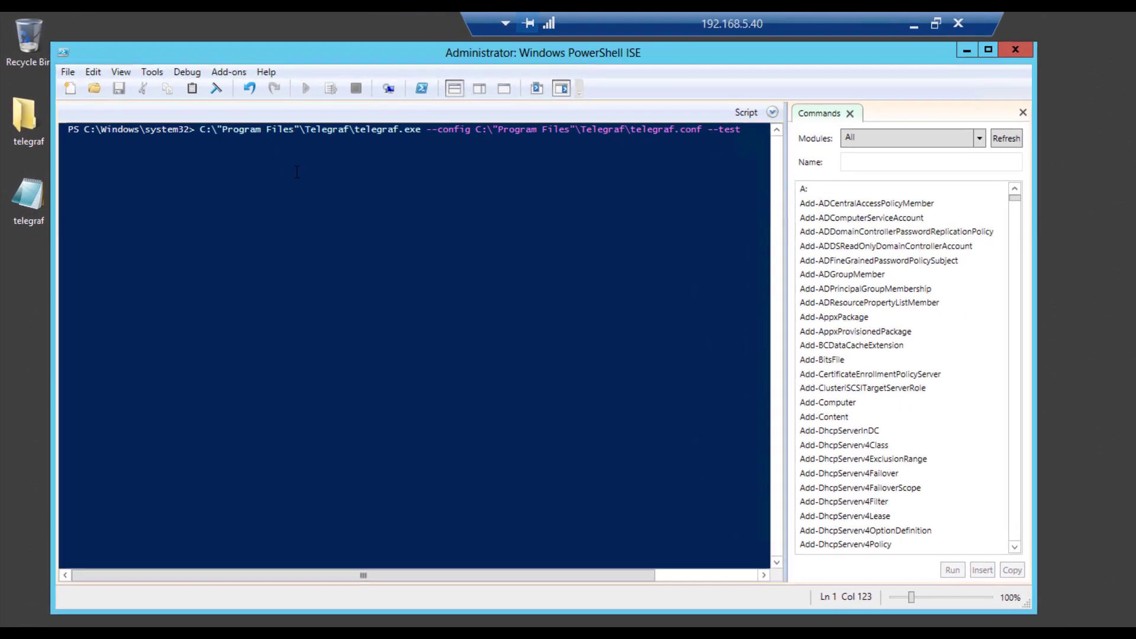
{"action": "key", "text": "Return"}
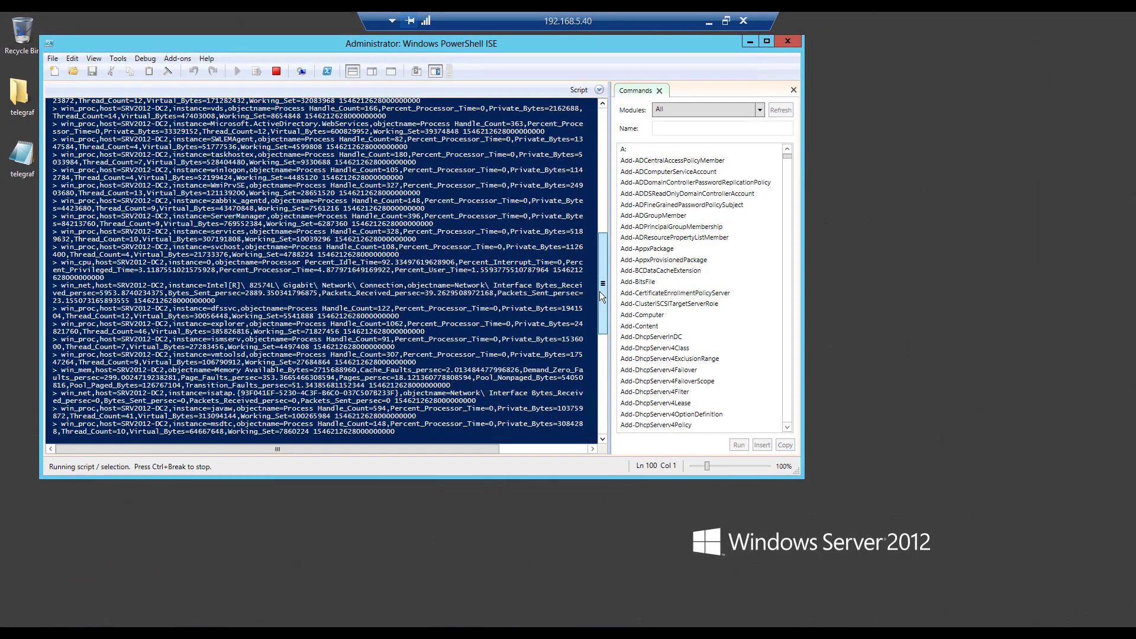
{"action": "left_click_drag", "start_coordinate": [598, 293], "coordinate": [598, 346]}
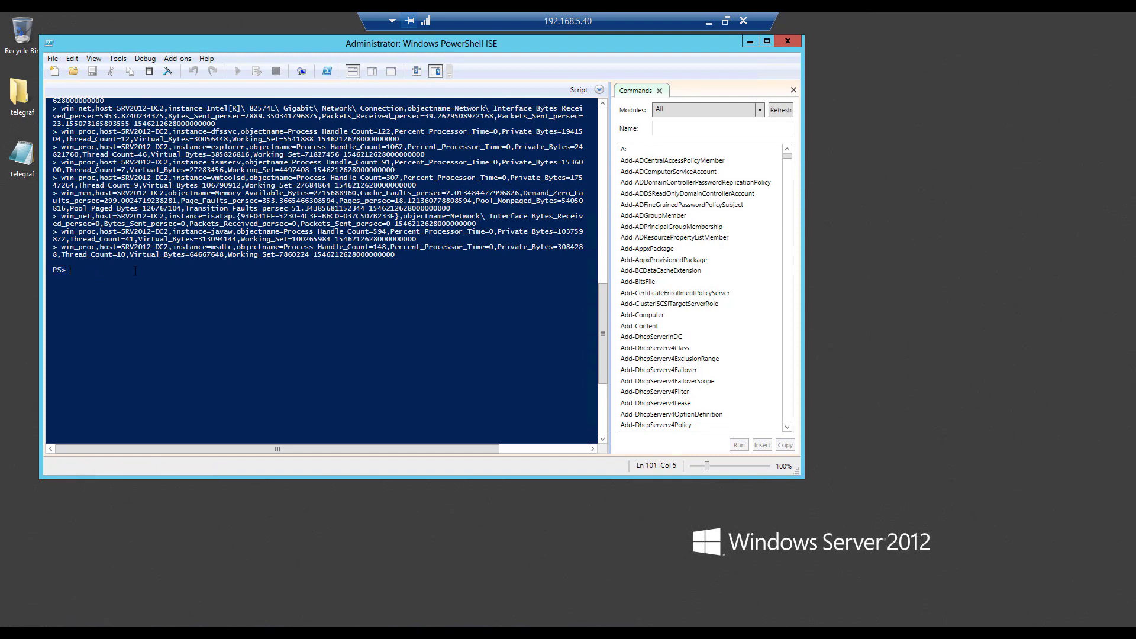
Clear the console, then run 'net start telegraf' to start the Telegraf service.
{"action": "type", "text": "clear"}
{"action": "key", "text": "Return"}
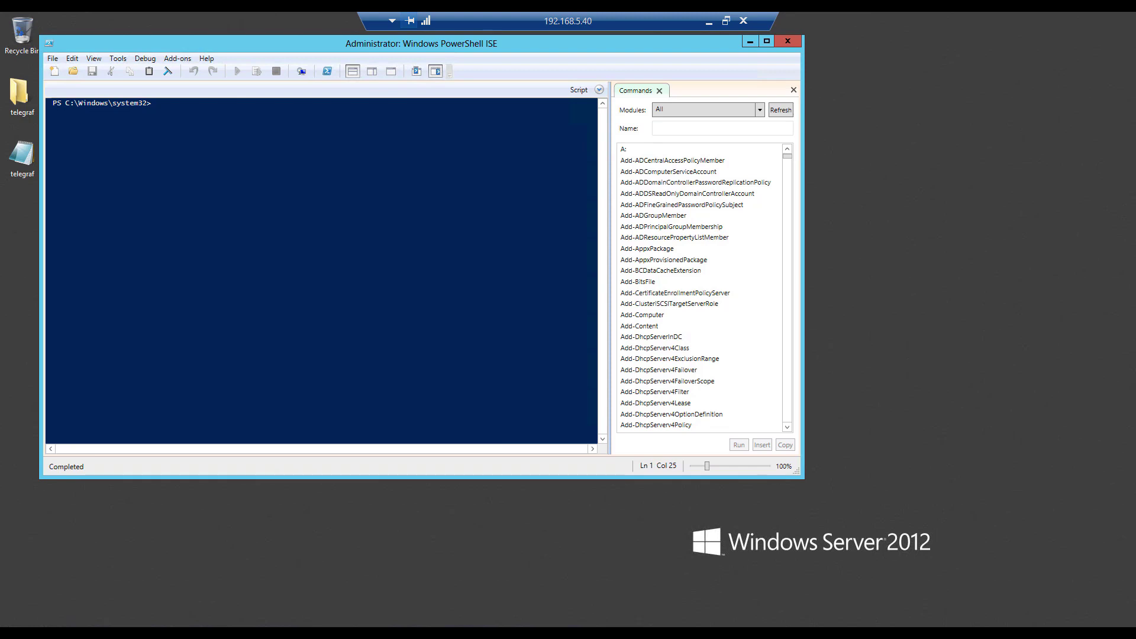
{"action": "right_click", "coordinate": [181, 110]}
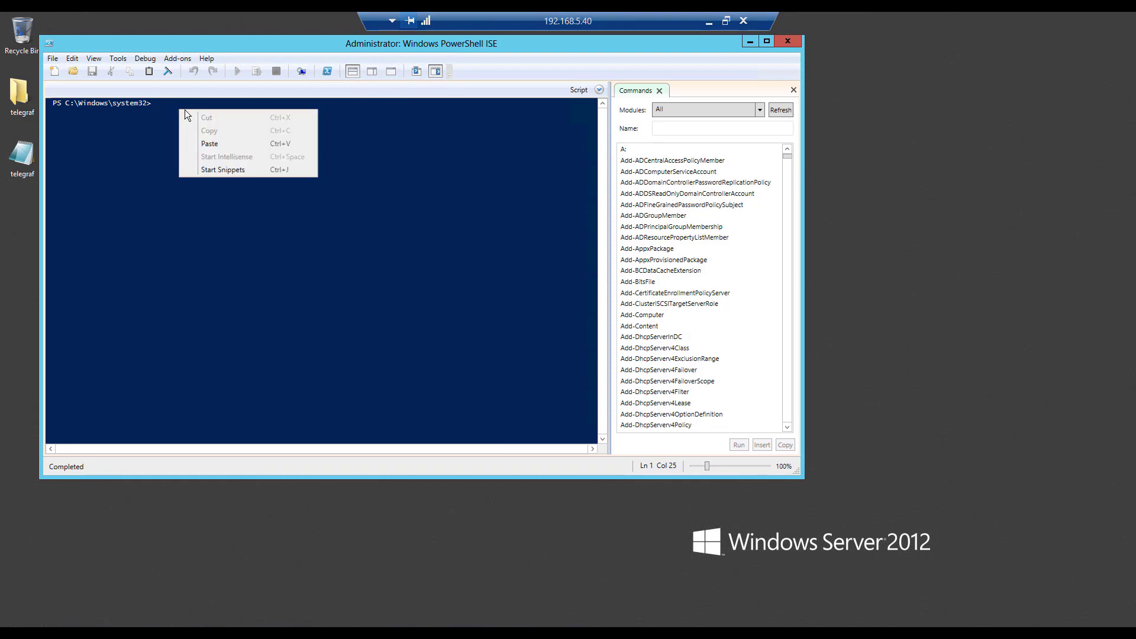
{"action": "left_click", "coordinate": [221, 141]}
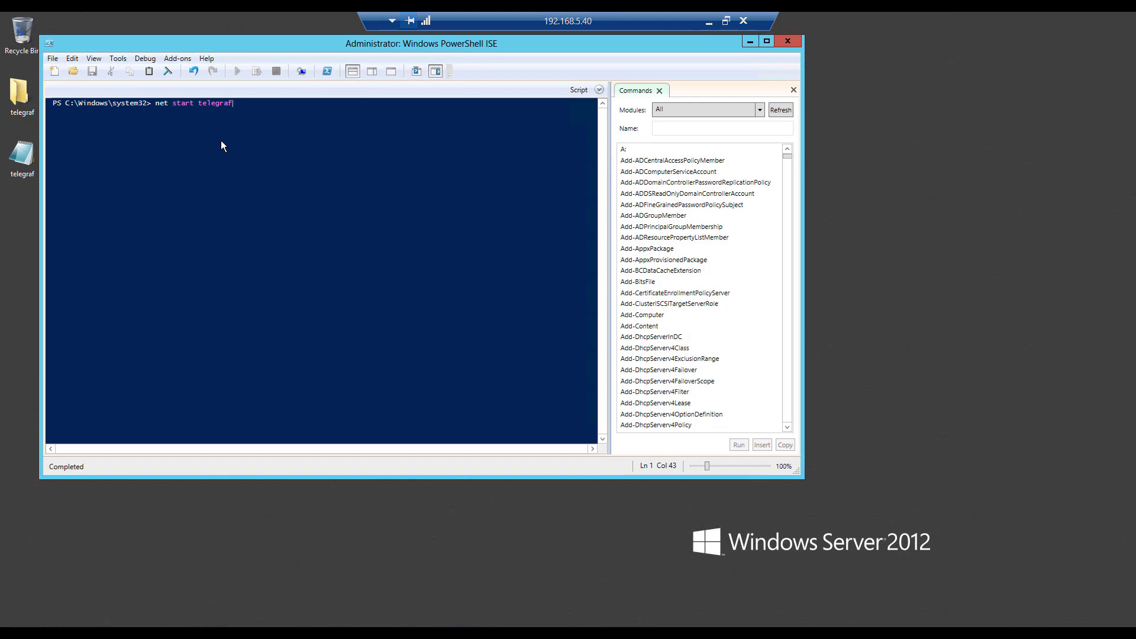
{"action": "key", "text": "Return"}
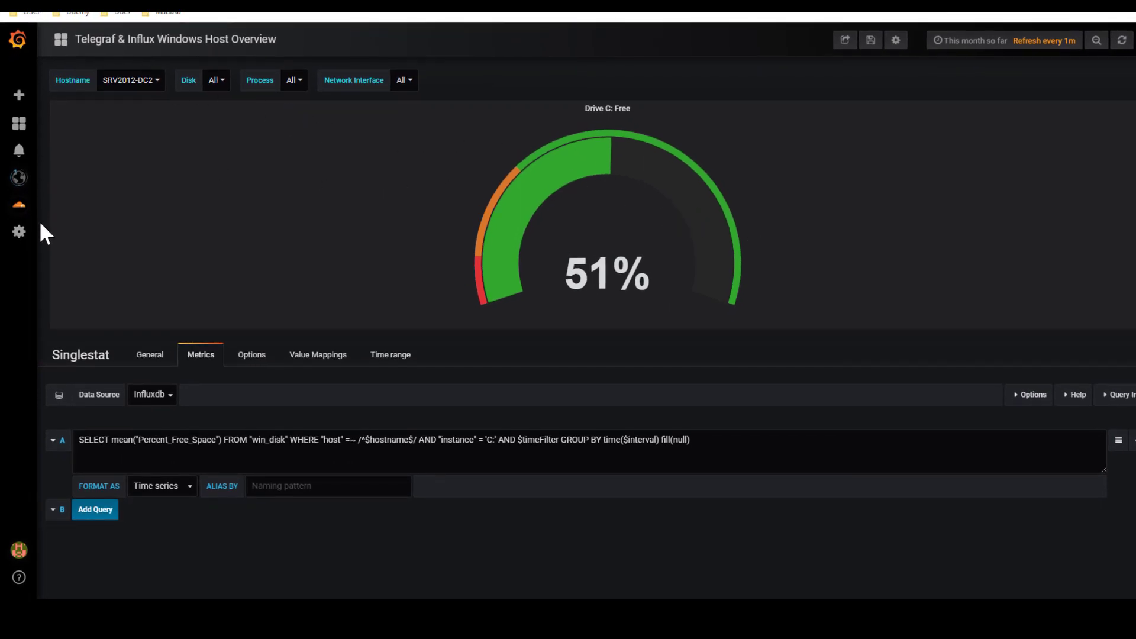
Step through the Drive C: Free singlestat's Options, Value Mappings, Metrics and General tabs.
{"action": "left_click", "coordinate": [250, 355]}
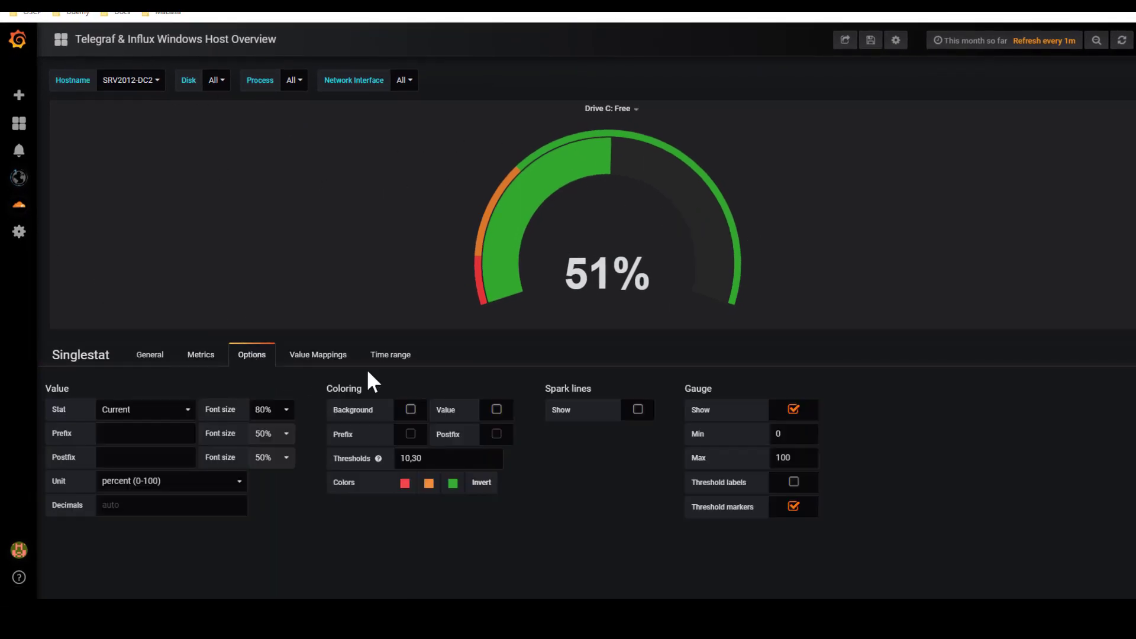
{"action": "left_click", "coordinate": [320, 361]}
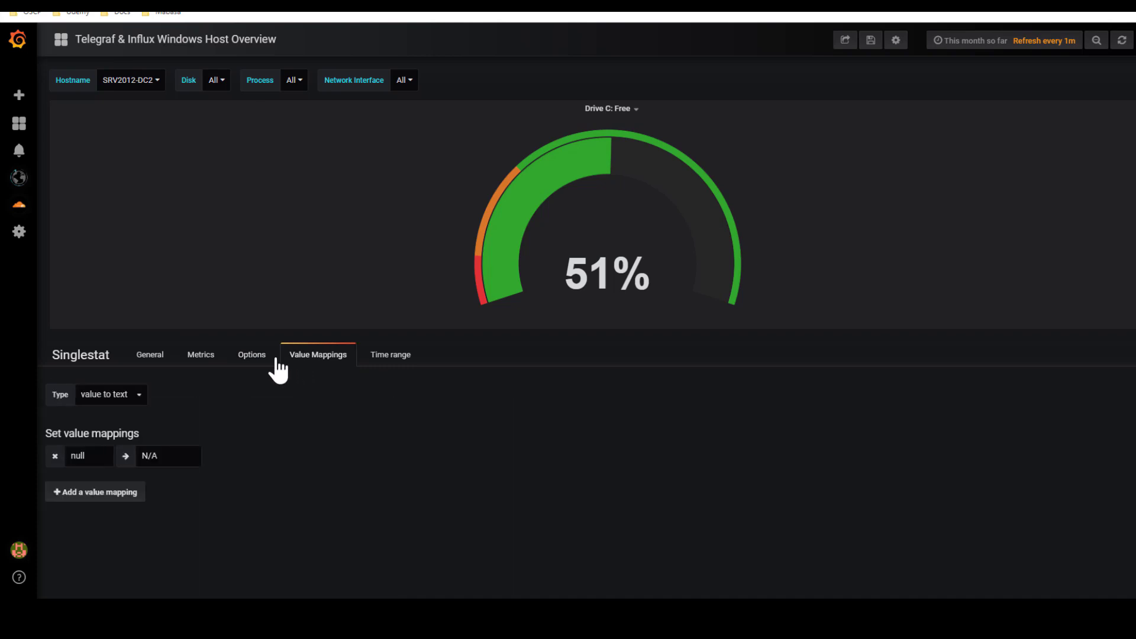
{"action": "left_click", "coordinate": [208, 356]}
{"action": "left_click", "coordinate": [151, 358]}
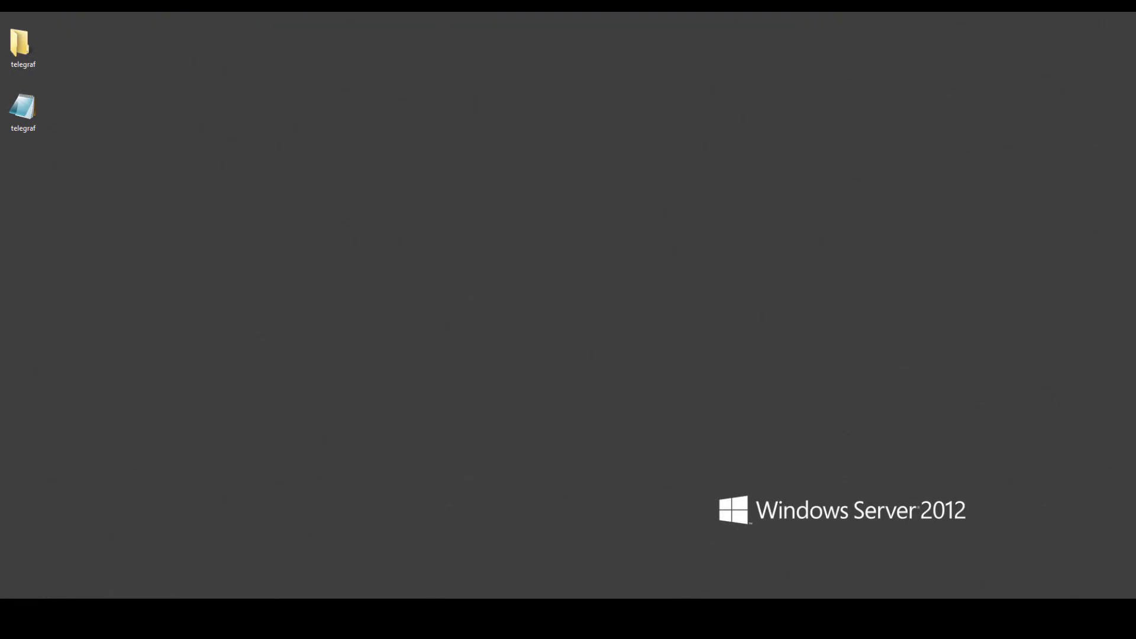
Open the telegraf config in maximized Notepad and scroll to the win_perf_counters inputs section.
{"action": "key", "text": "super+e"}
{"action": "double_click", "coordinate": [40, 107]}
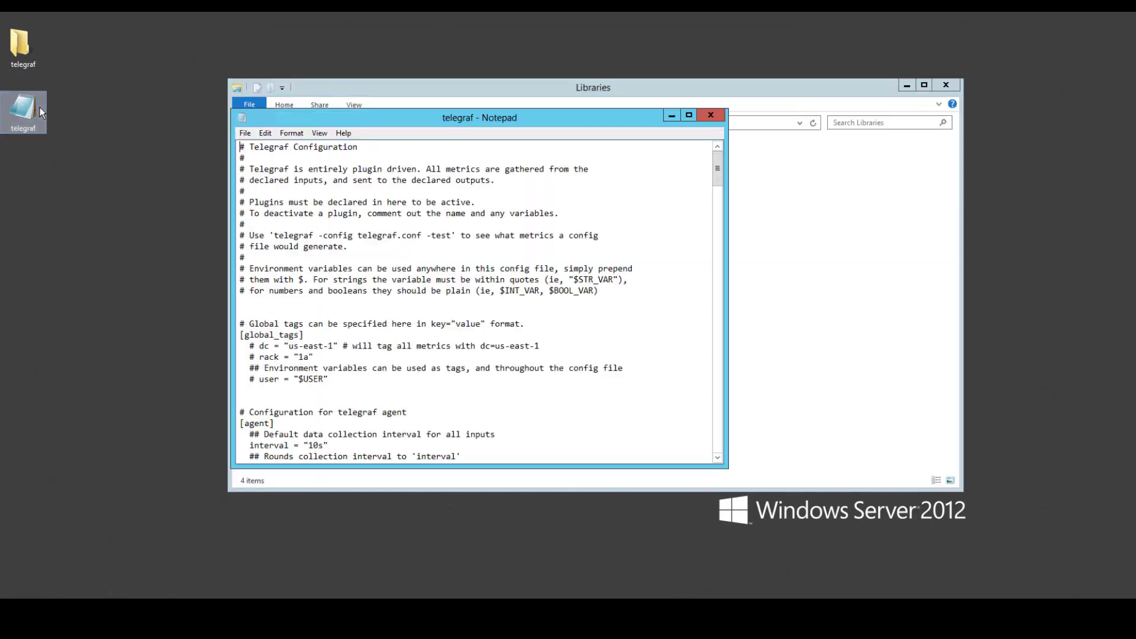
{"action": "scroll", "coordinate": [480, 300], "scroll_direction": "down", "scroll_amount": 5}
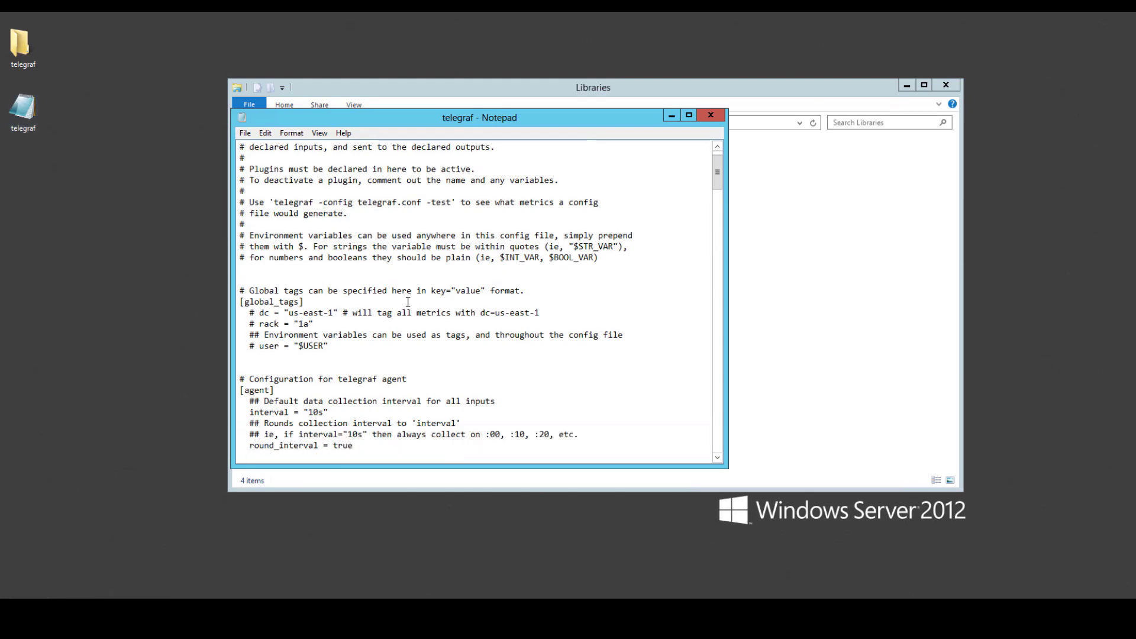
{"action": "left_click", "coordinate": [690, 116]}
{"action": "scroll", "coordinate": [524, 290], "scroll_direction": "down", "scroll_amount": 15}
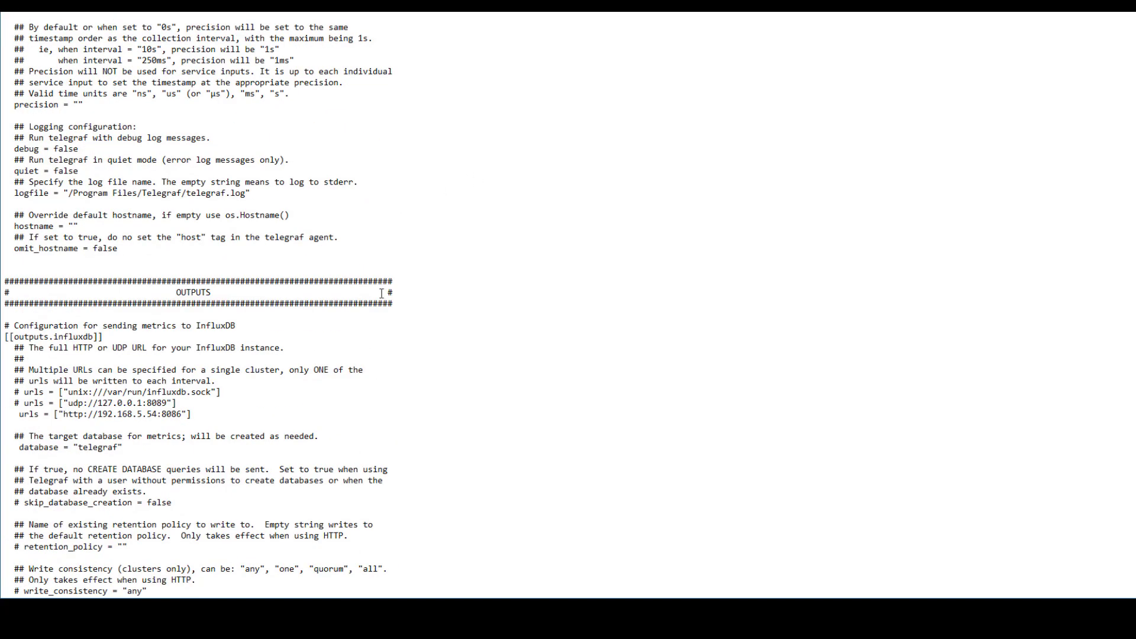
{"action": "scroll", "coordinate": [384, 284], "scroll_direction": "down", "scroll_amount": 19}
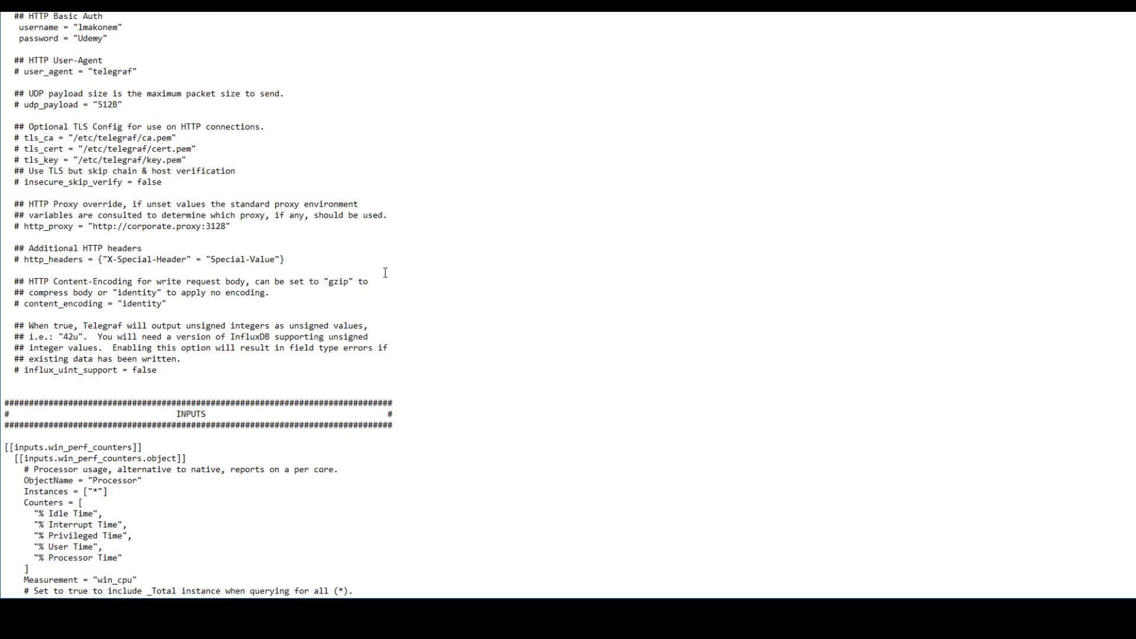
{"action": "scroll", "coordinate": [385, 272], "scroll_direction": "down", "scroll_amount": 11}
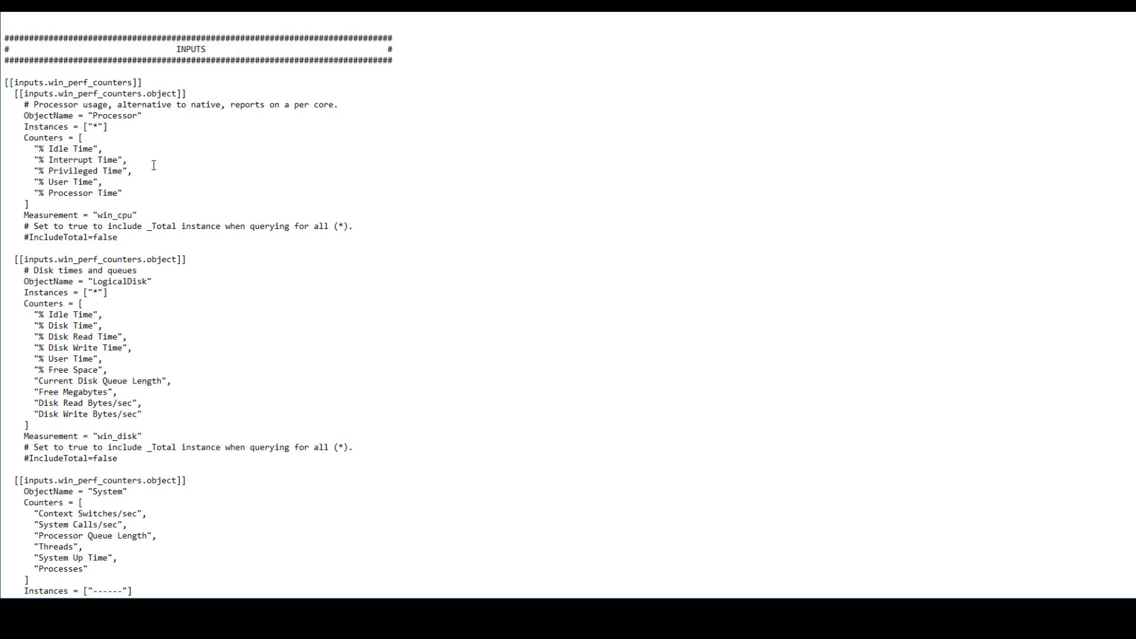
{"action": "scroll", "coordinate": [160, 247], "scroll_direction": "down", "scroll_amount": 7}
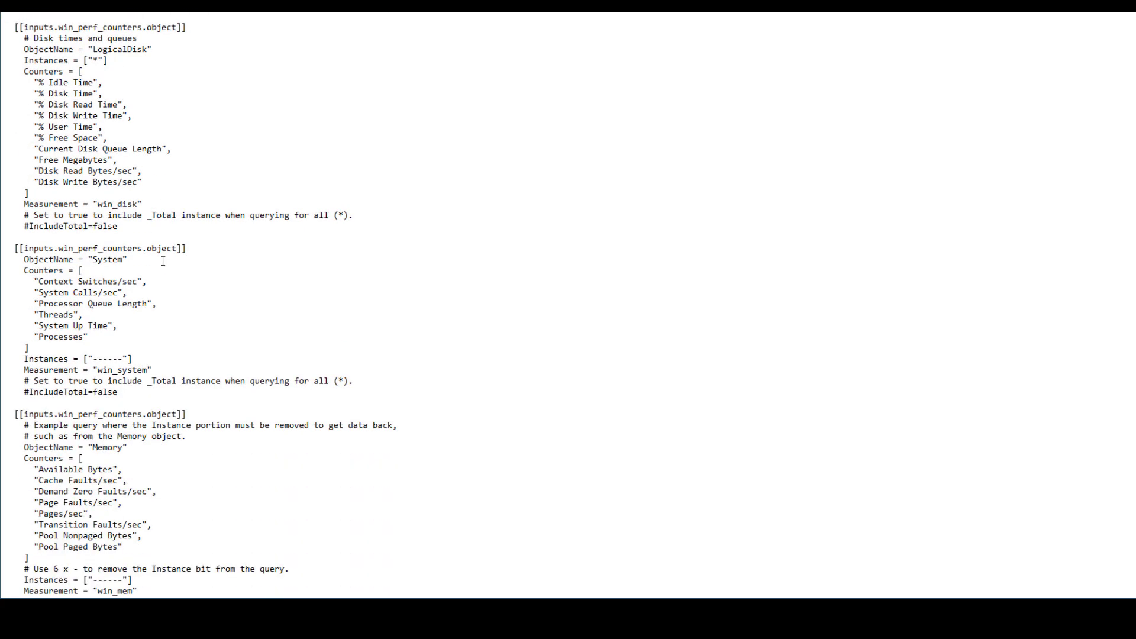
{"action": "scroll", "coordinate": [164, 260], "scroll_direction": "down", "scroll_amount": 5}
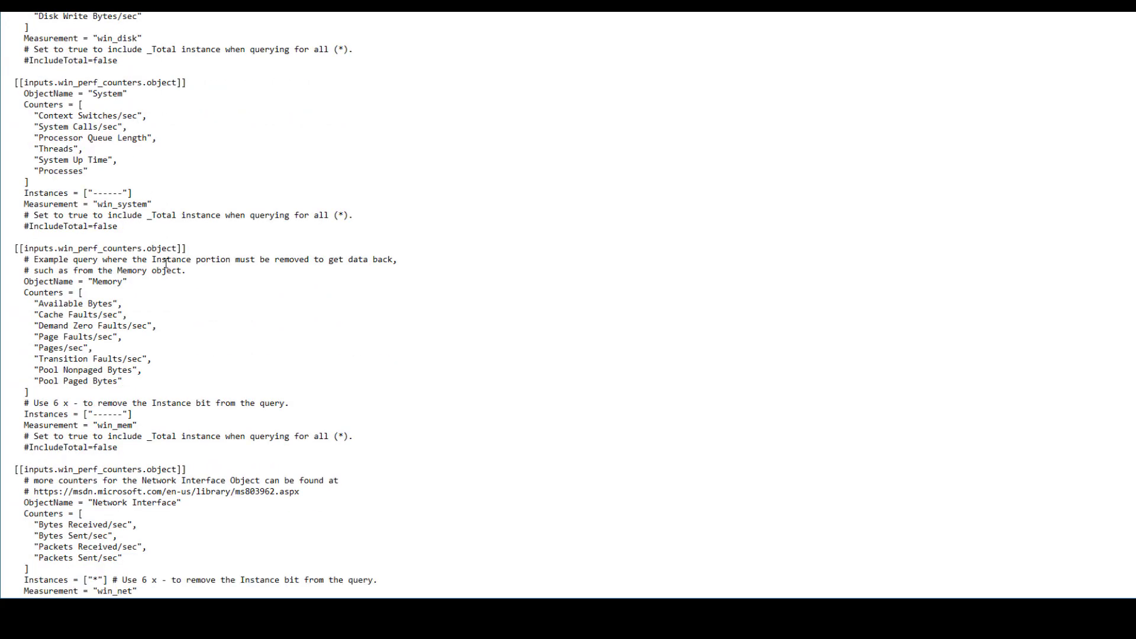